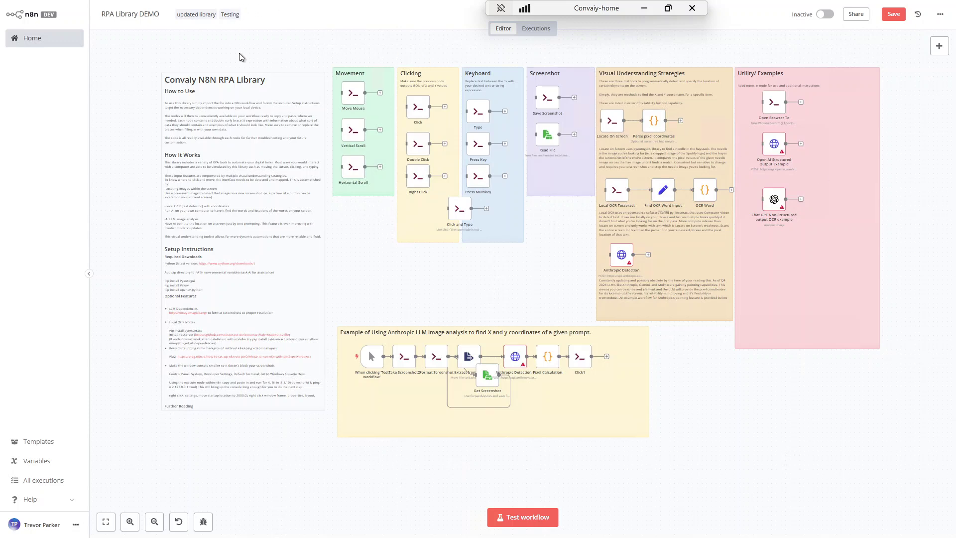
# Exit browser fullscreen with F11 so the tabs and taskbar show around the RPA Library DEMO canvas
pyautogui.press('F11')
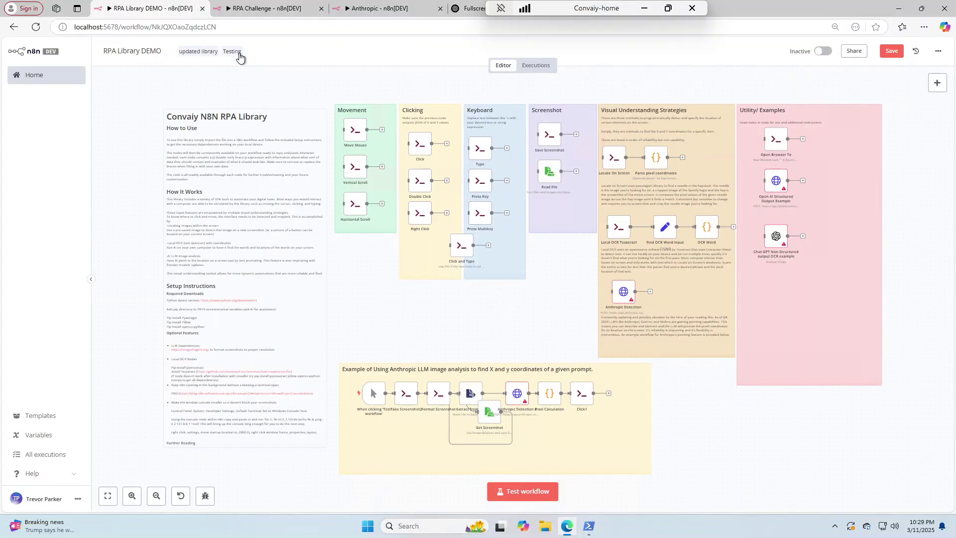
# Switch to the RPA Challenge workflow and run it with Test workflow
pyautogui.click(274, 11)
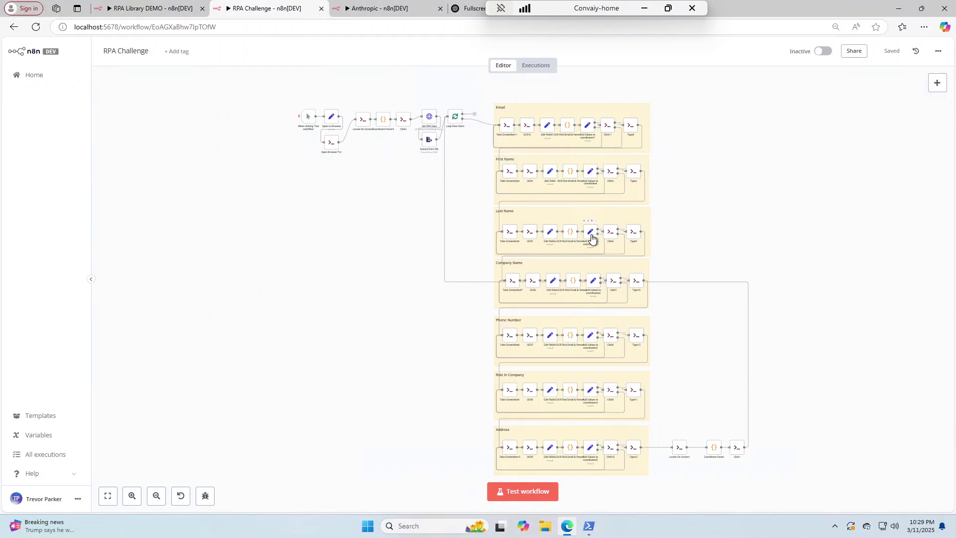
pyautogui.click(538, 495)
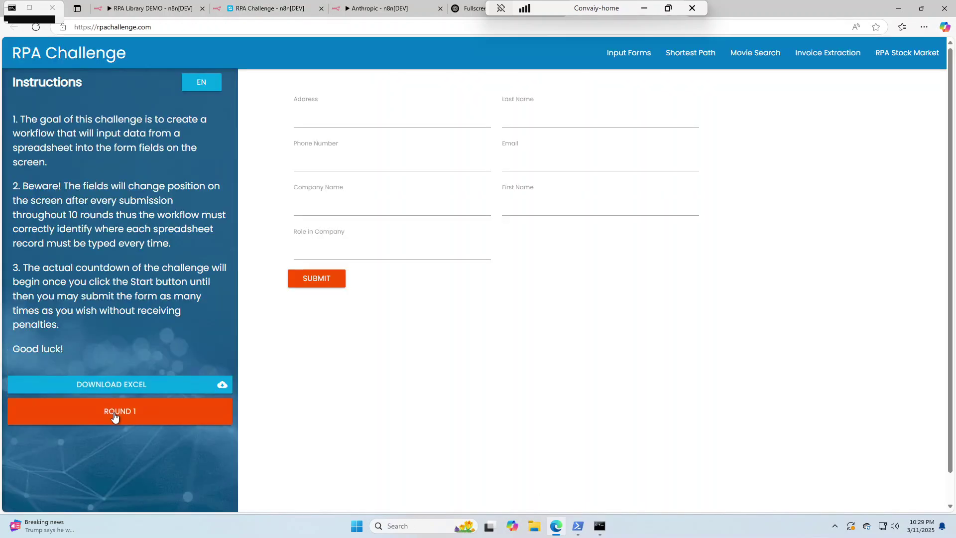
# Enter the first record's e-mail address, first name and last name in the Round 1 form
pyautogui.click(523, 161)
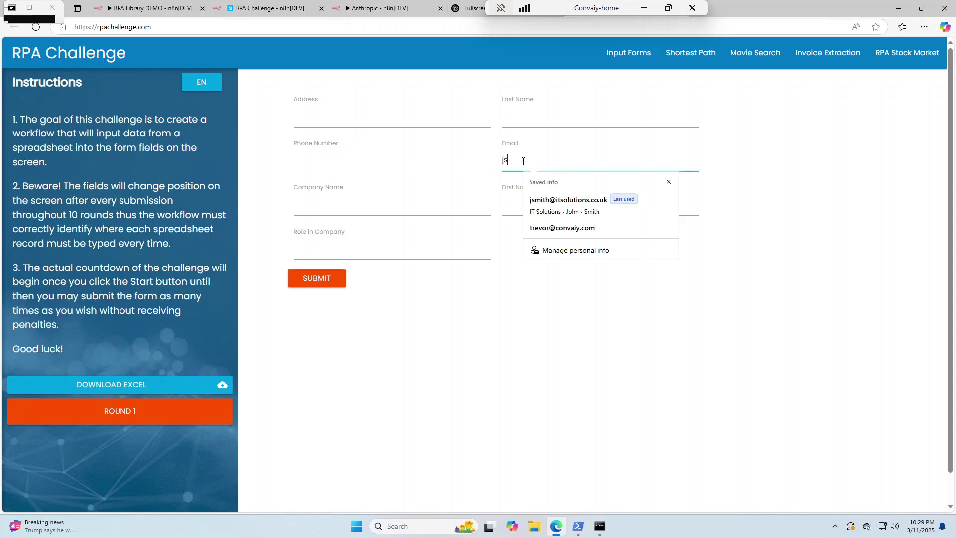
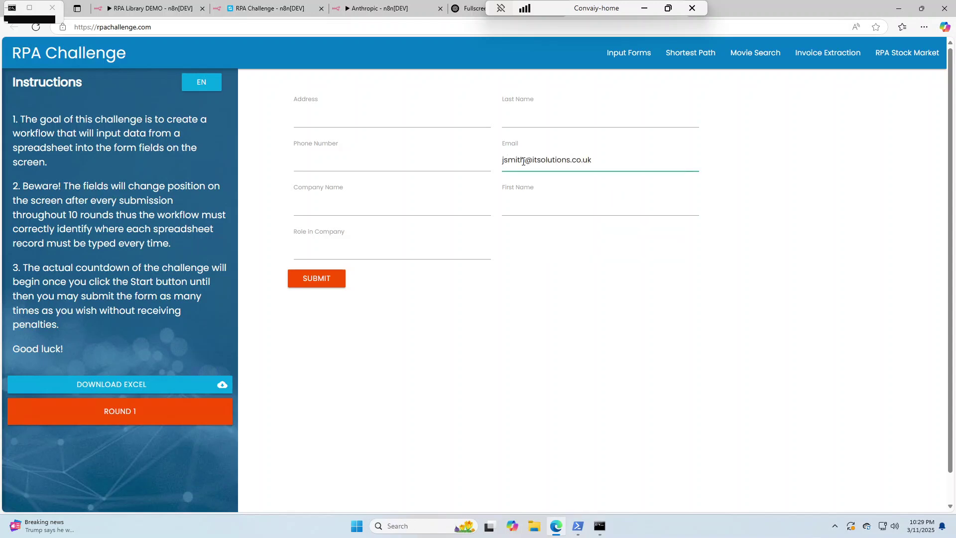
pyautogui.click(523, 205)
pyautogui.write('John')
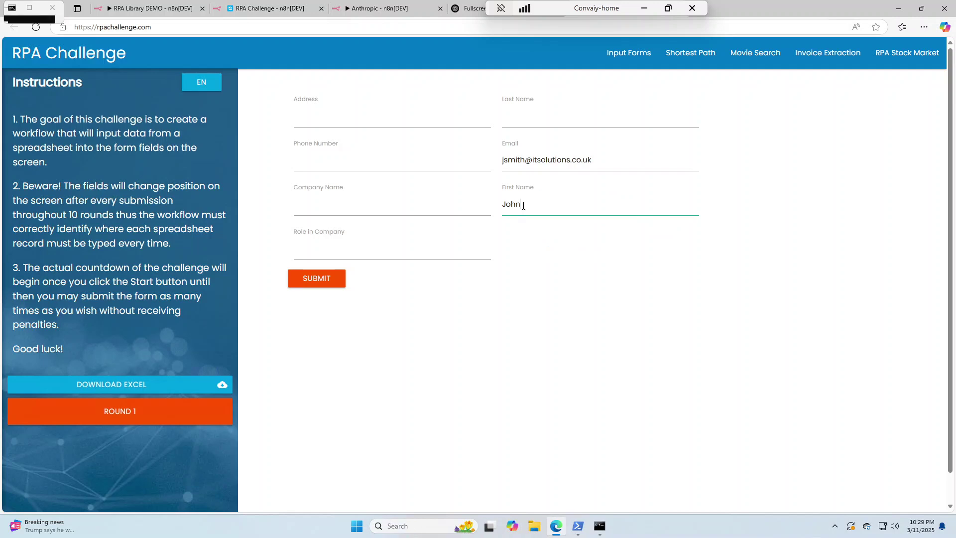
pyautogui.click(523, 116)
pyautogui.write('Smith')
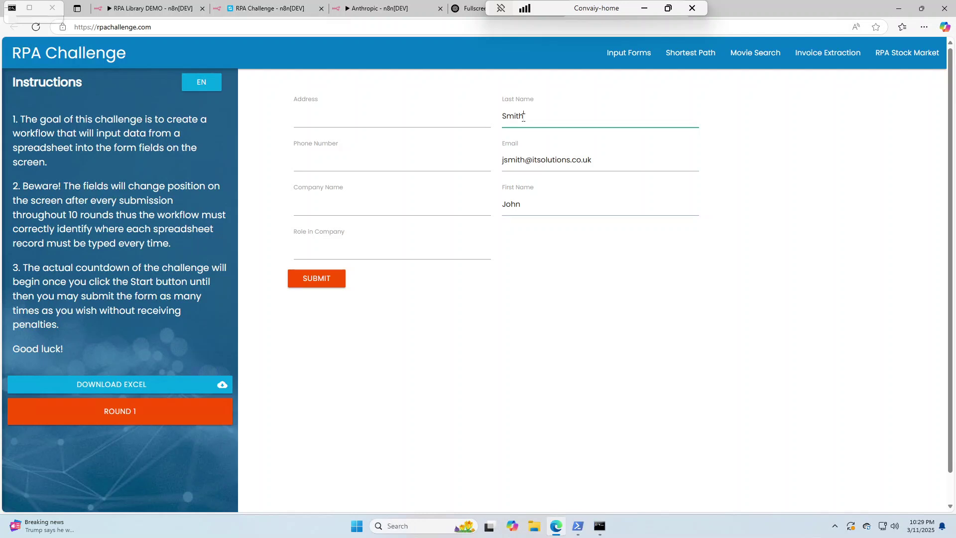
# Fill in company IT Solutions, the phone number, role Analyst and the street address, then submit
pyautogui.click(315, 205)
pyautogui.write('IT Solutions')
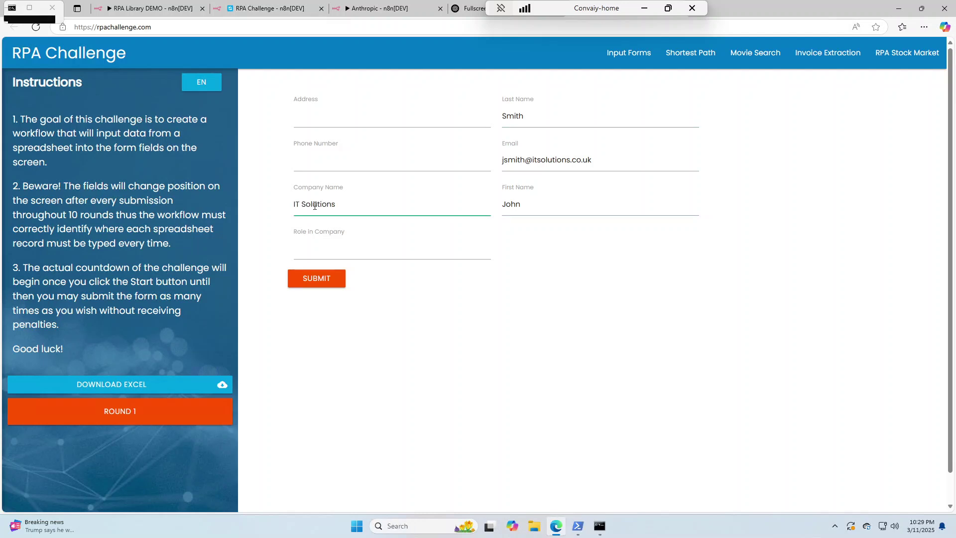
pyautogui.click(314, 161)
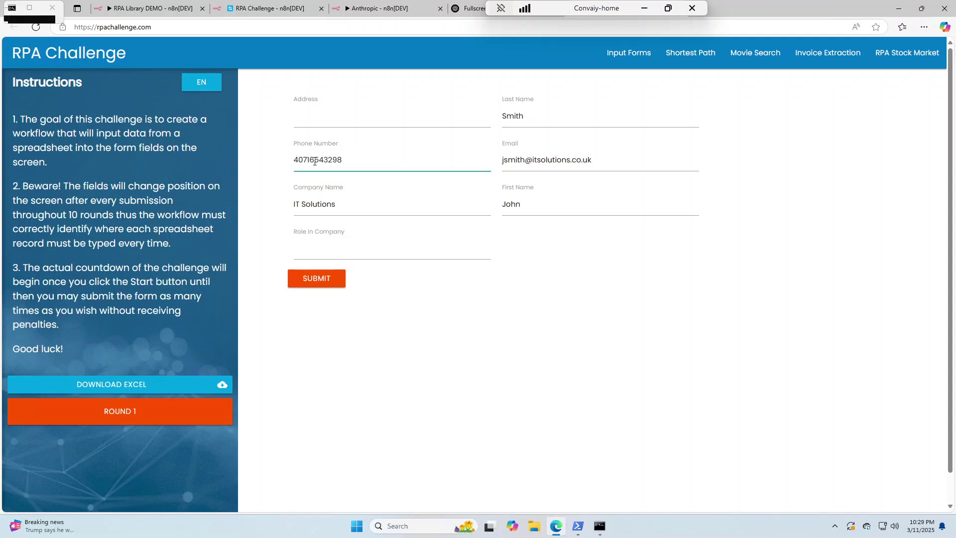
pyautogui.click(315, 249)
pyautogui.write('Analyst')
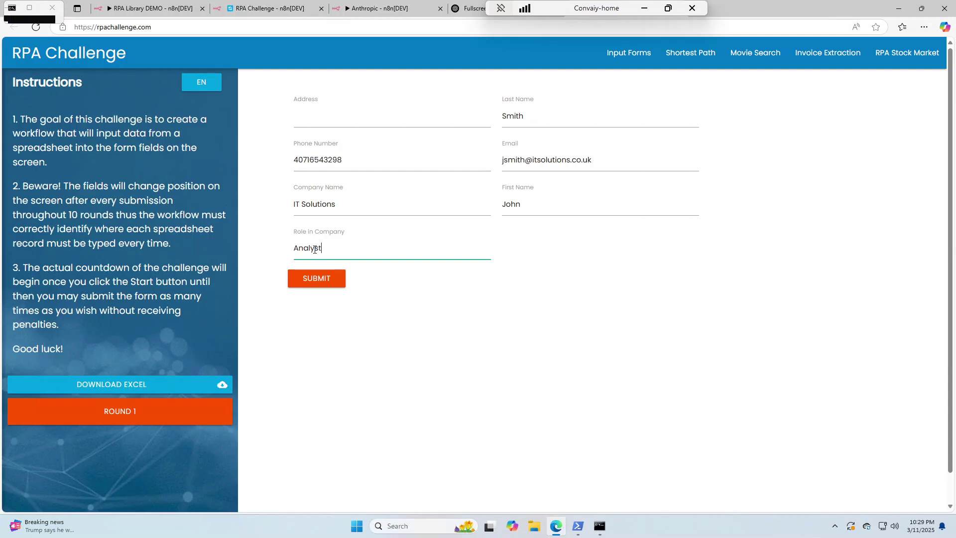
pyautogui.click(315, 116)
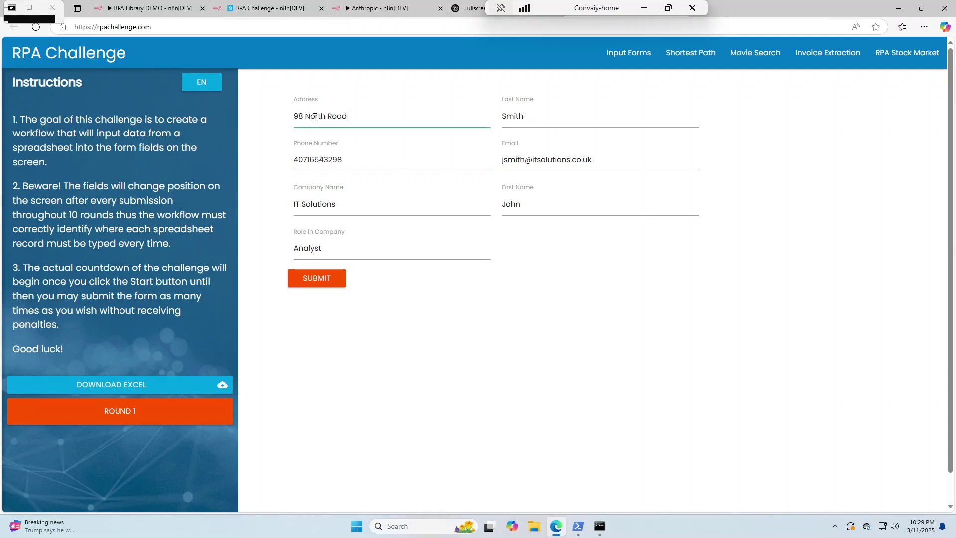
pyautogui.click(316, 279)
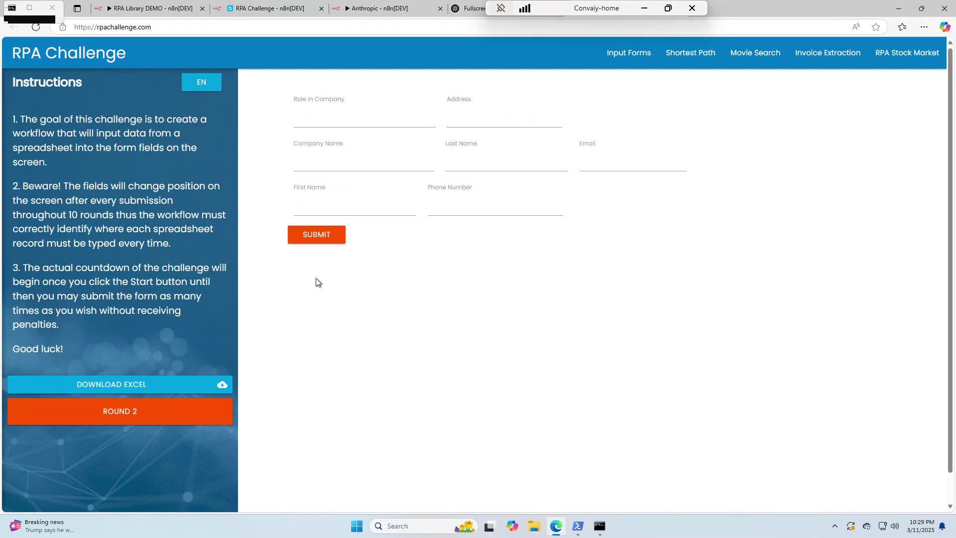
# Enter the second record's e-mail address, first name and last name in the Round 2 form
pyautogui.click(600, 160)
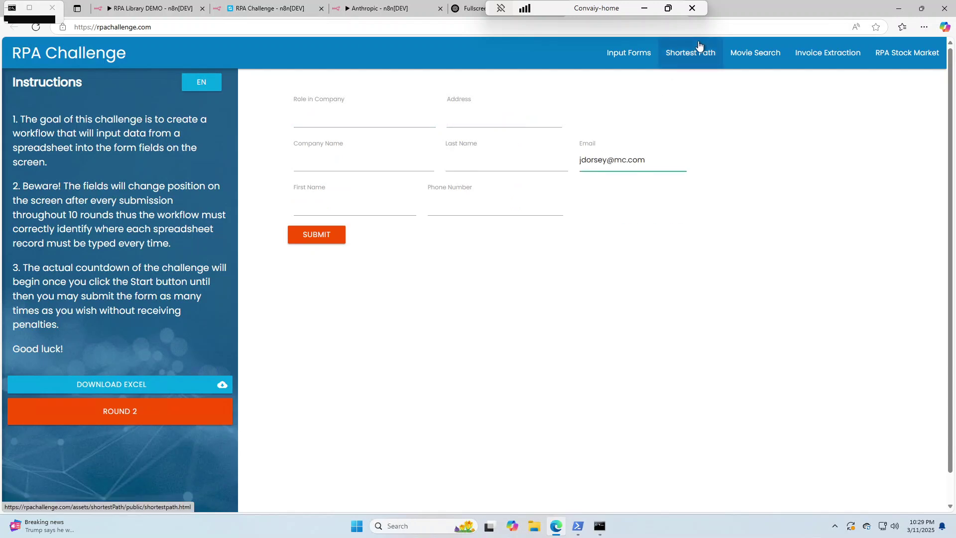
pyautogui.click(314, 206)
pyautogui.write('Jane')
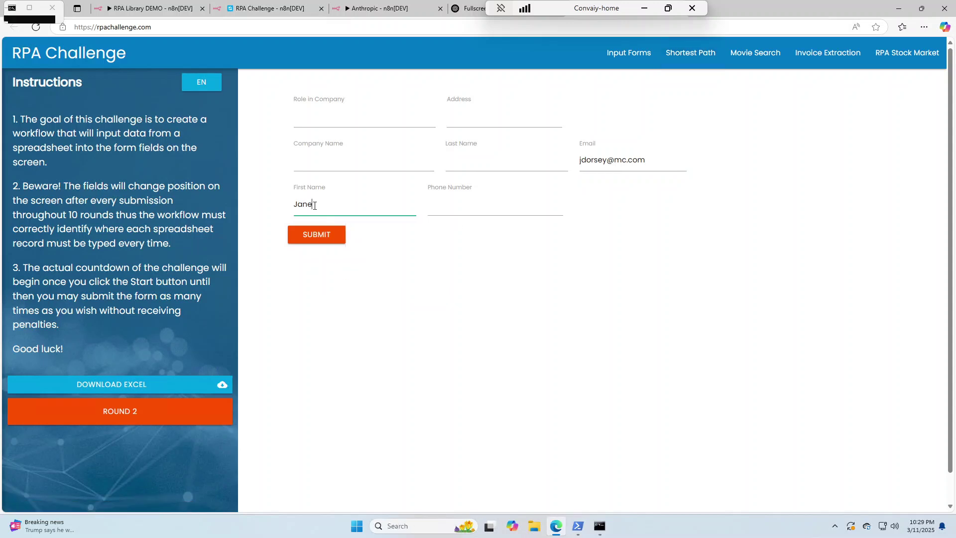
pyautogui.click(466, 161)
pyautogui.write('Dorsey')
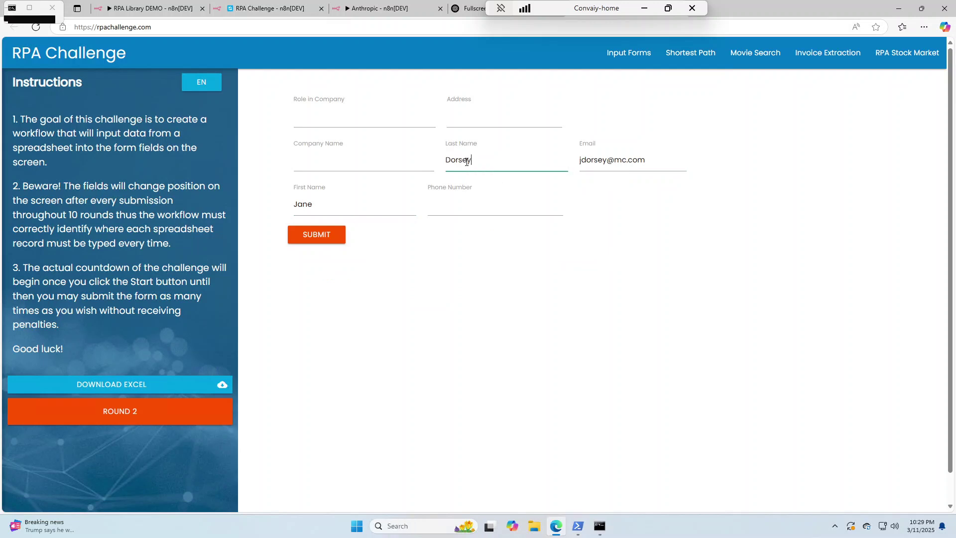
# Fill in company MediCare, the phone number, role Medical Engineer and the address, then submit
pyautogui.click(314, 162)
pyautogui.write('MediCare')
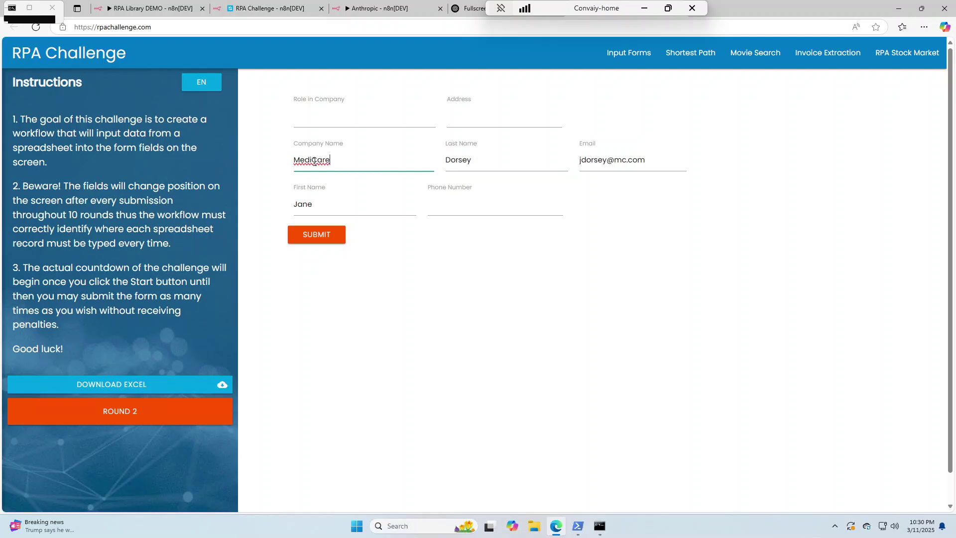
pyautogui.click(449, 204)
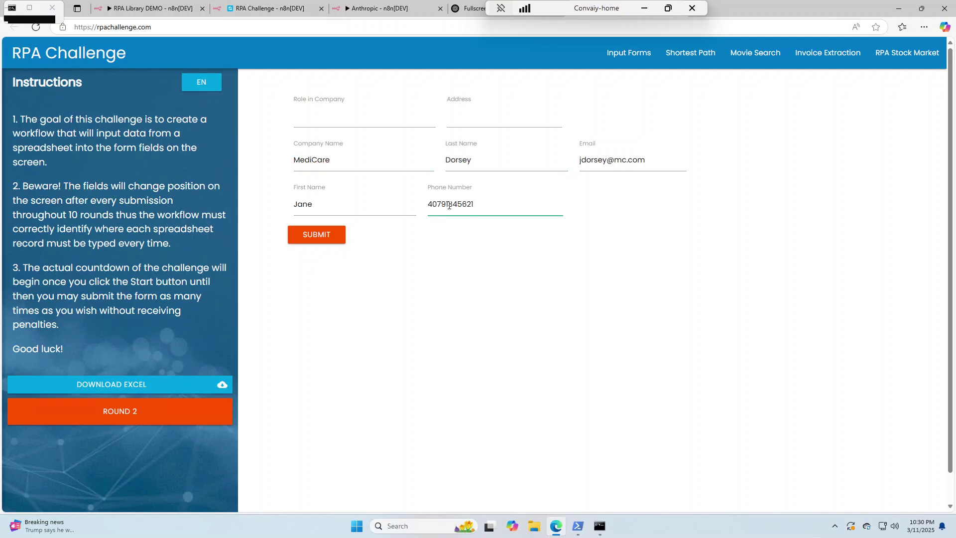
pyautogui.click(313, 116)
pyautogui.write('Medical Engineer')
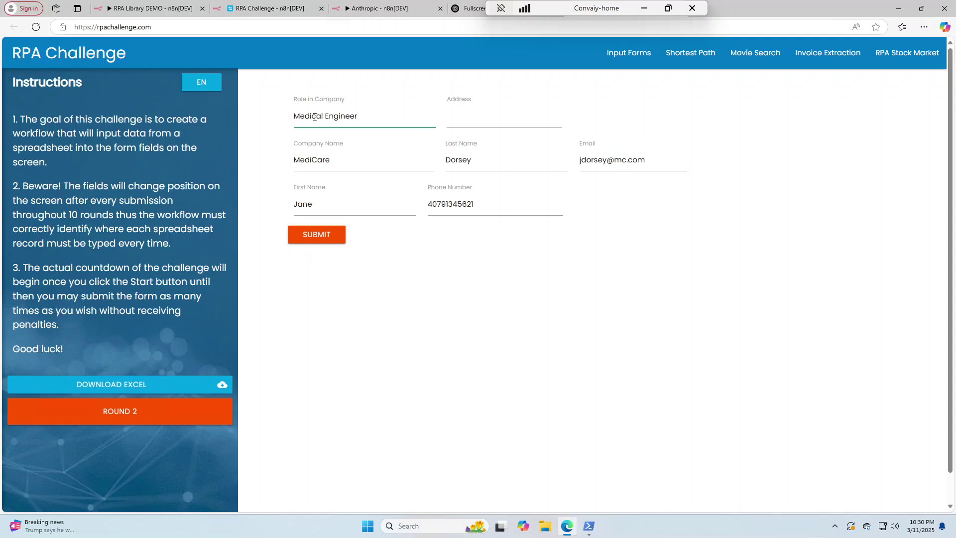
pyautogui.click(468, 117)
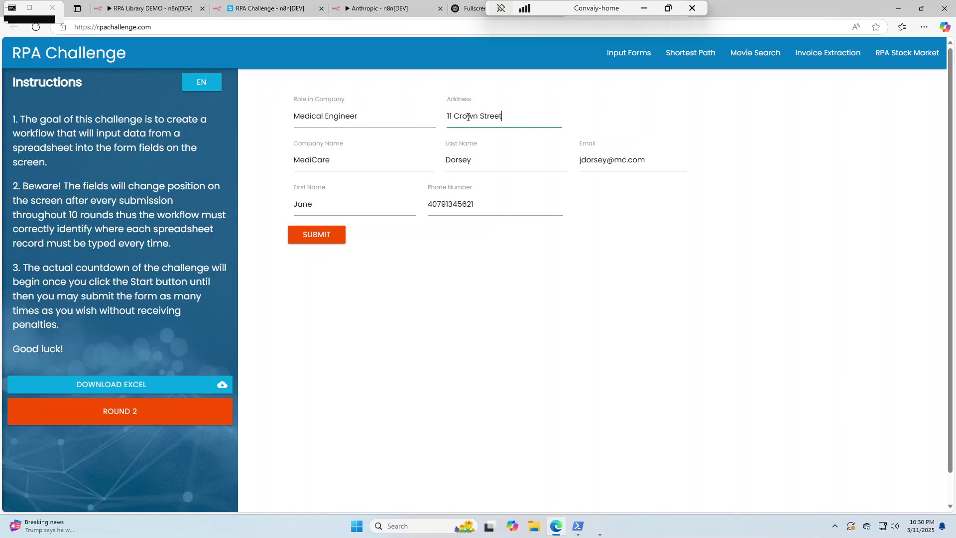
pyautogui.click(316, 237)
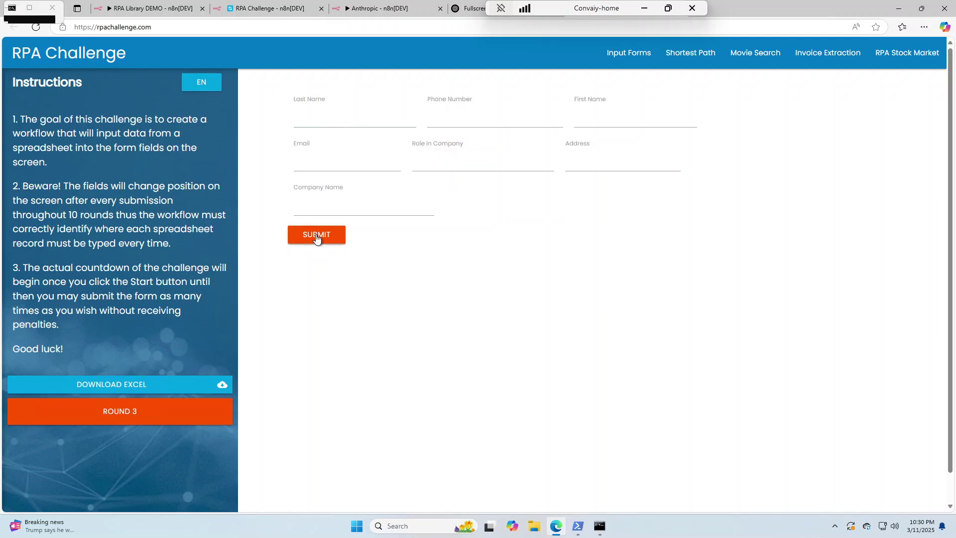
# Enter the third record's e-mail address, first name and last name in the Round 3 form
pyautogui.click(315, 161)
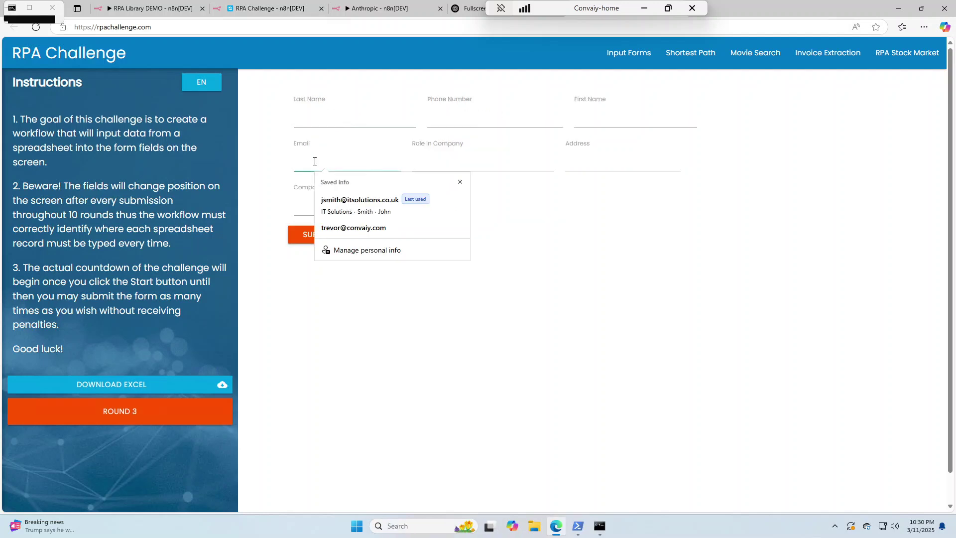
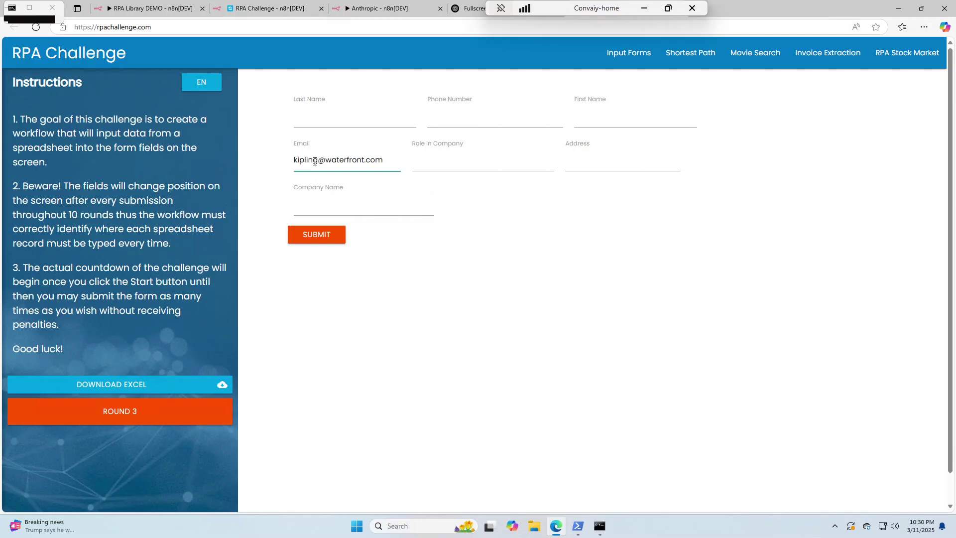
pyautogui.click(596, 117)
pyautogui.write('Albert')
pyautogui.click(316, 118)
pyautogui.write('Kipling')
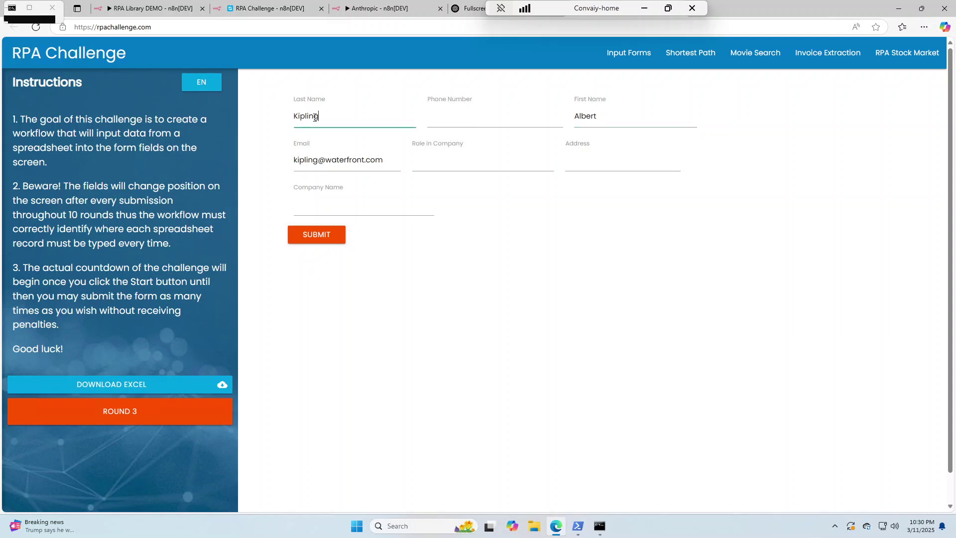
# Fill in company Waterfront, the phone number, role Accountant and the address, then submit
pyautogui.click(315, 205)
pyautogui.write('Waterfront')
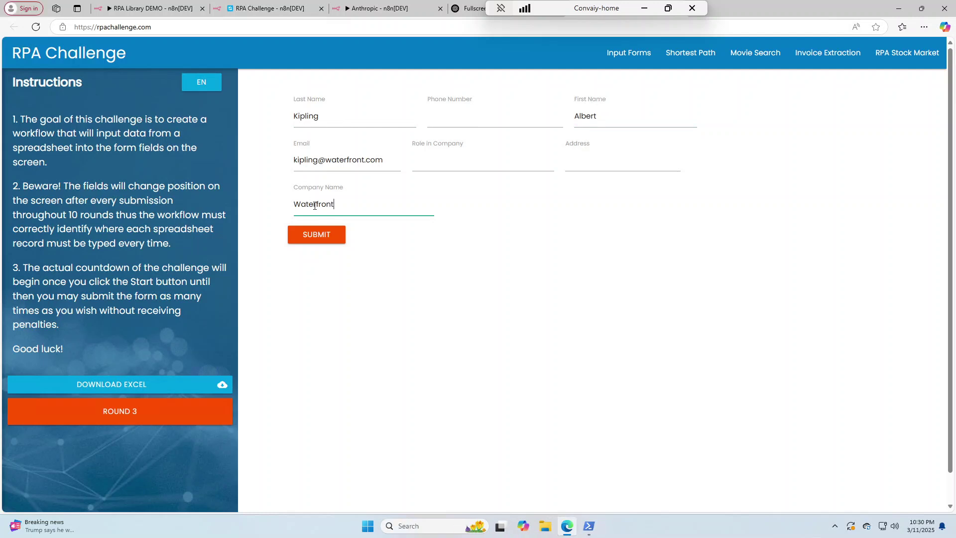
pyautogui.click(448, 117)
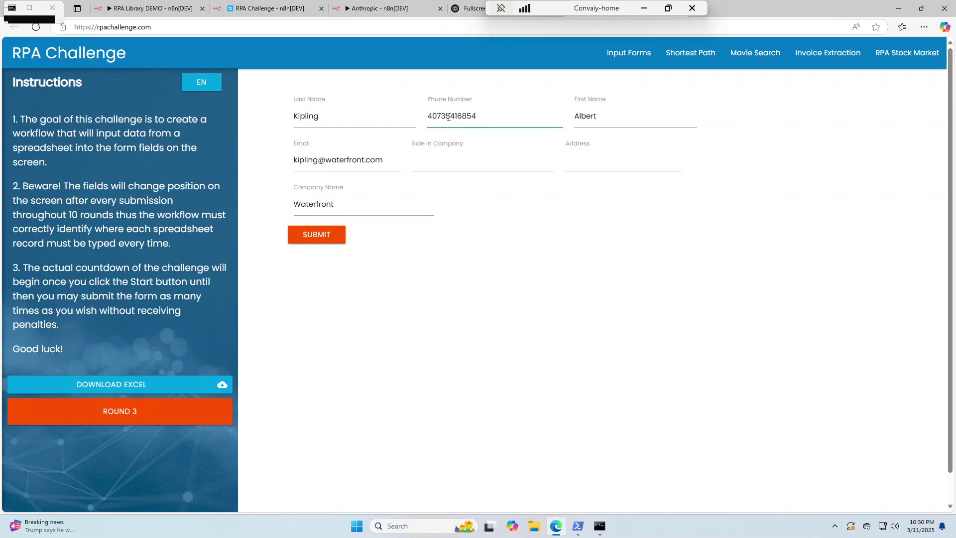
pyautogui.click(433, 160)
pyautogui.write('Accountant')
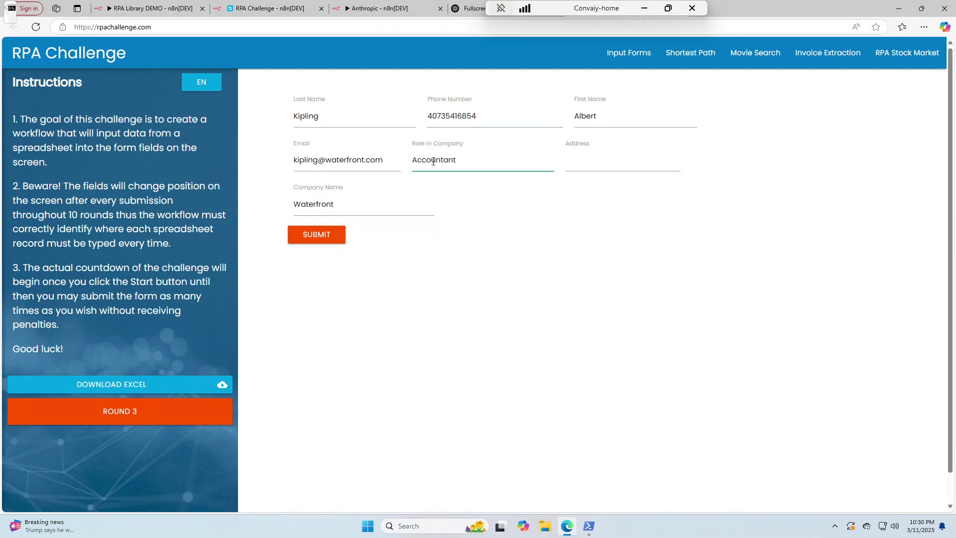
pyautogui.click(587, 161)
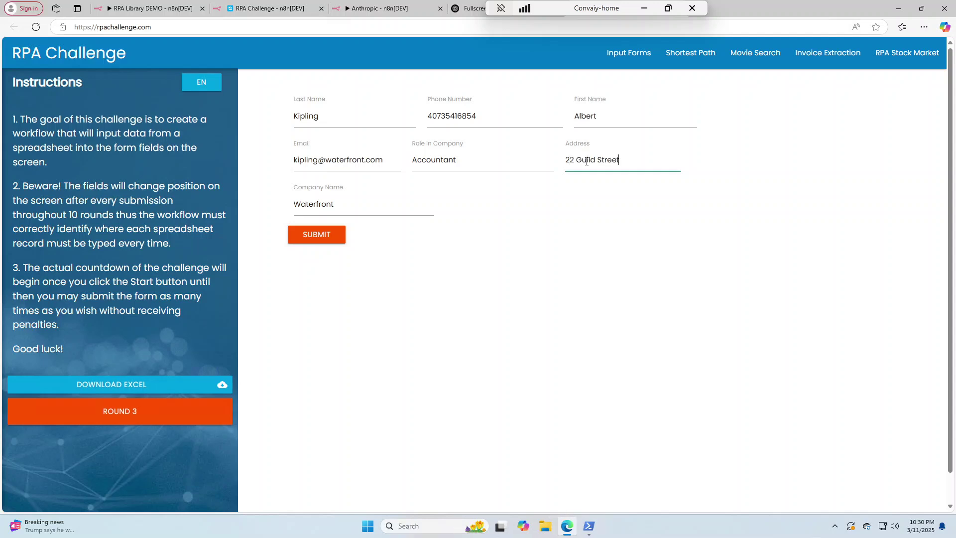
pyautogui.click(318, 238)
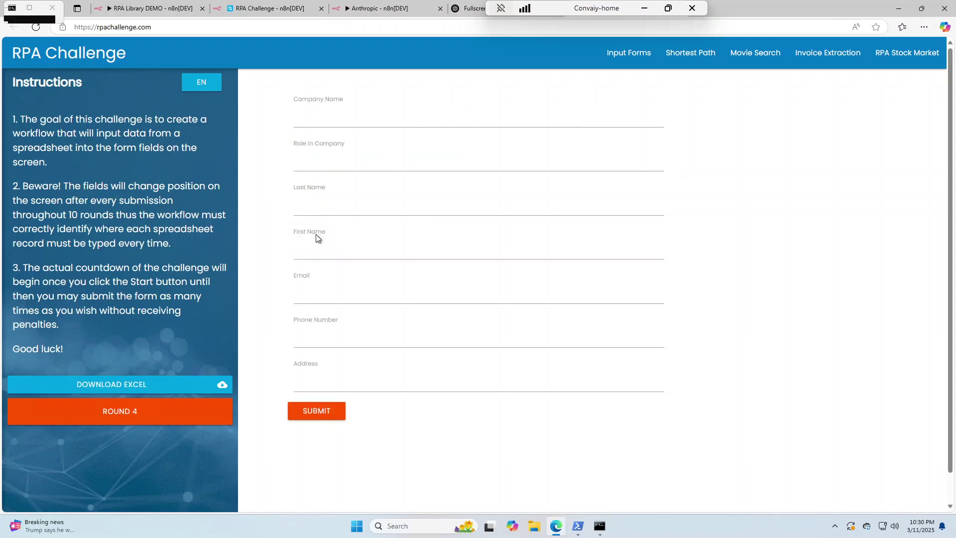
# Enter the fourth record's e-mail address, first name and last name in the Round 4 form
pyautogui.click(315, 293)
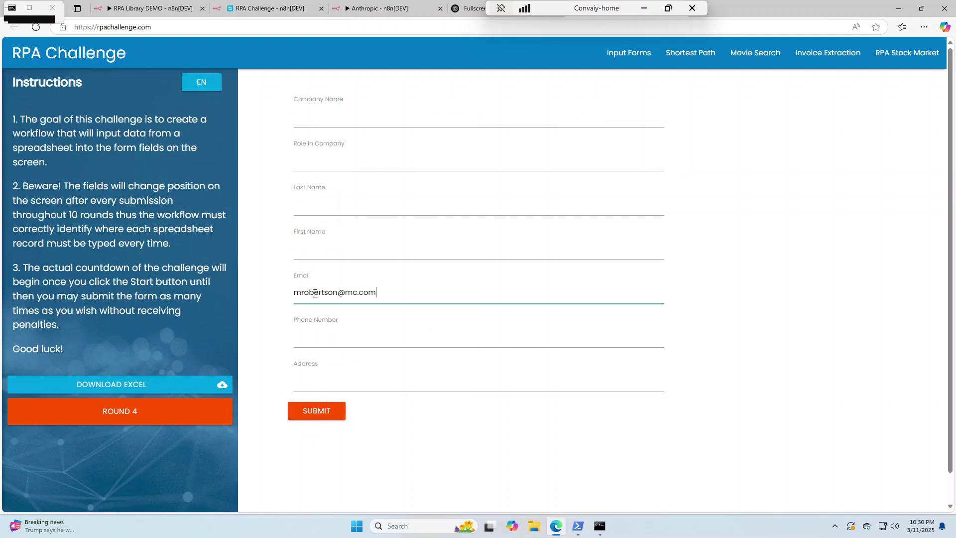
pyautogui.click(315, 249)
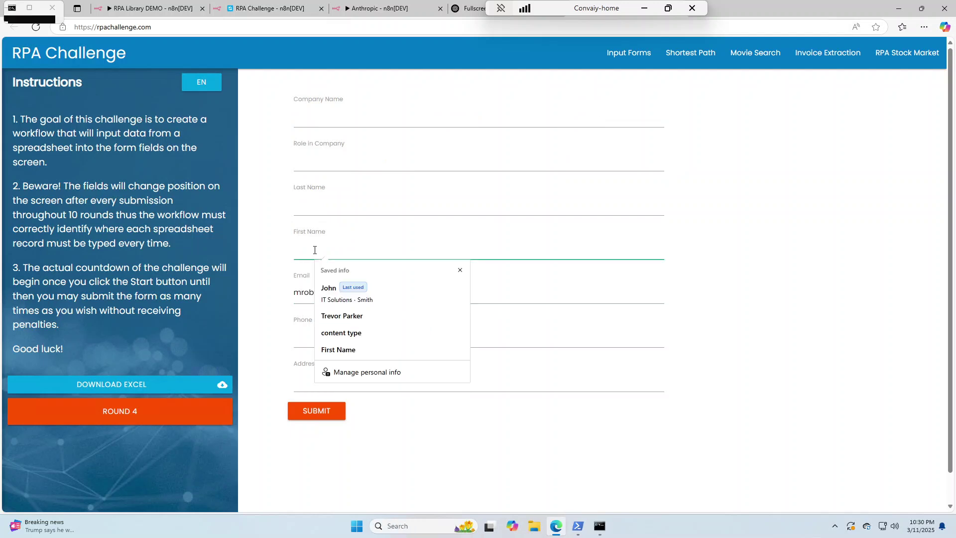
pyautogui.write('Michael')
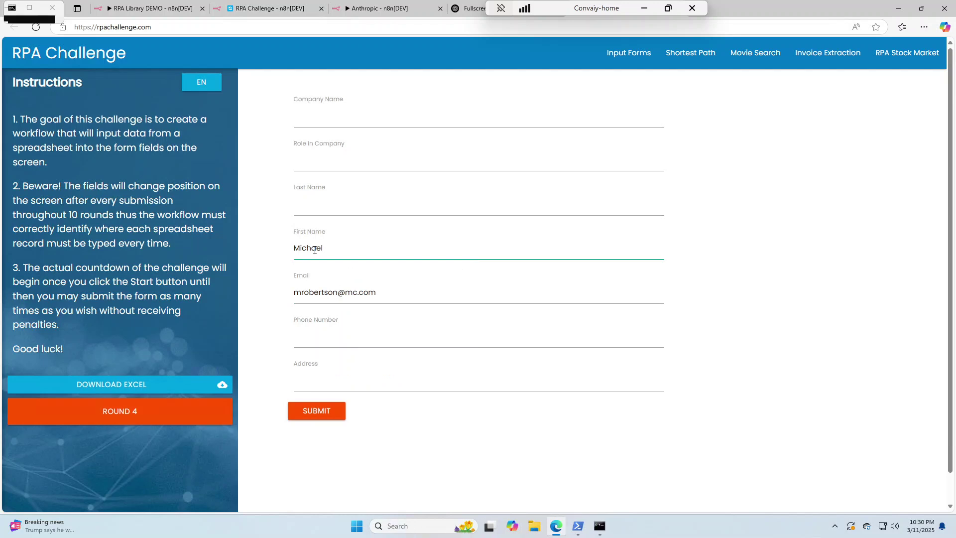
pyautogui.click(315, 206)
pyautogui.write('Robertson')
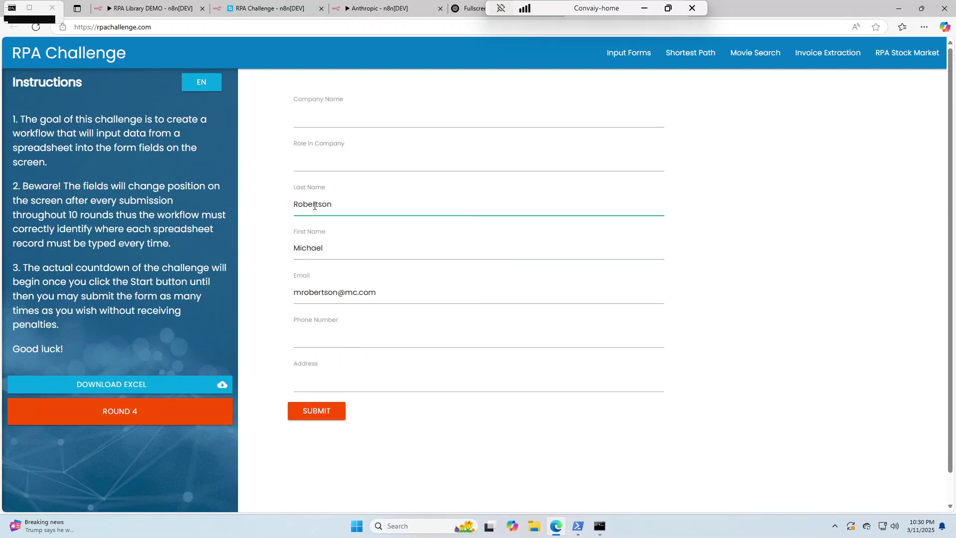
# Fill in company MediCare, the phone number, role IT Specialist and the address, then submit
pyautogui.click(314, 118)
pyautogui.write('MediCare')
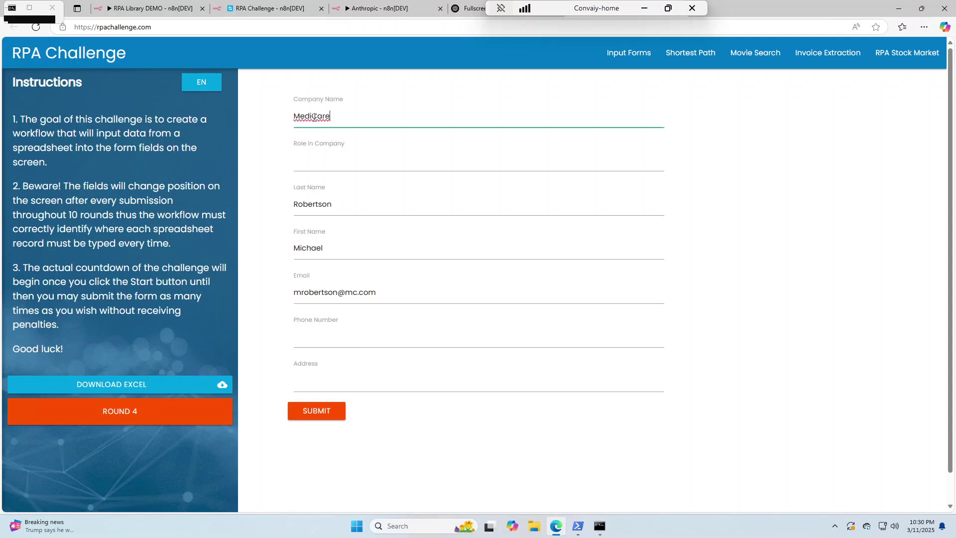
pyautogui.click(315, 337)
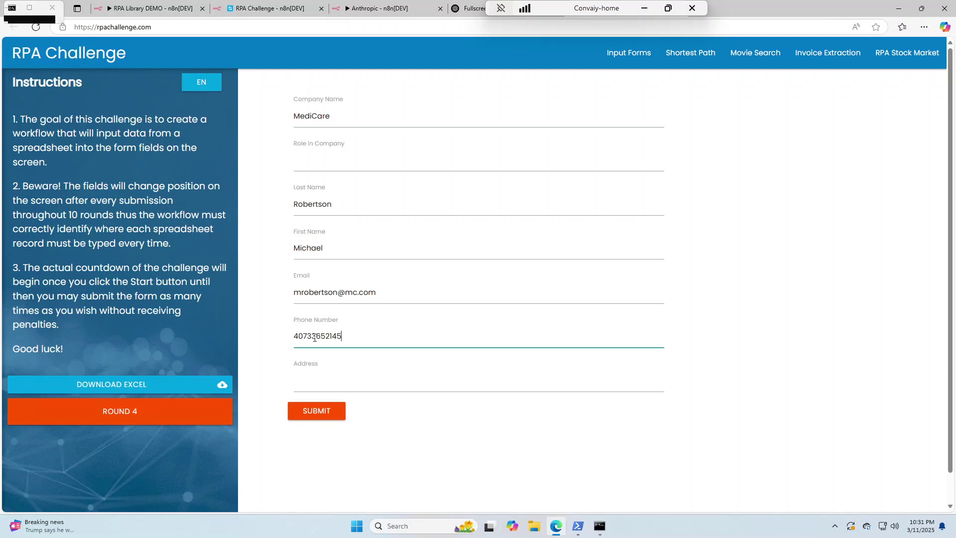
pyautogui.click(314, 162)
pyautogui.write('IT Specialist')
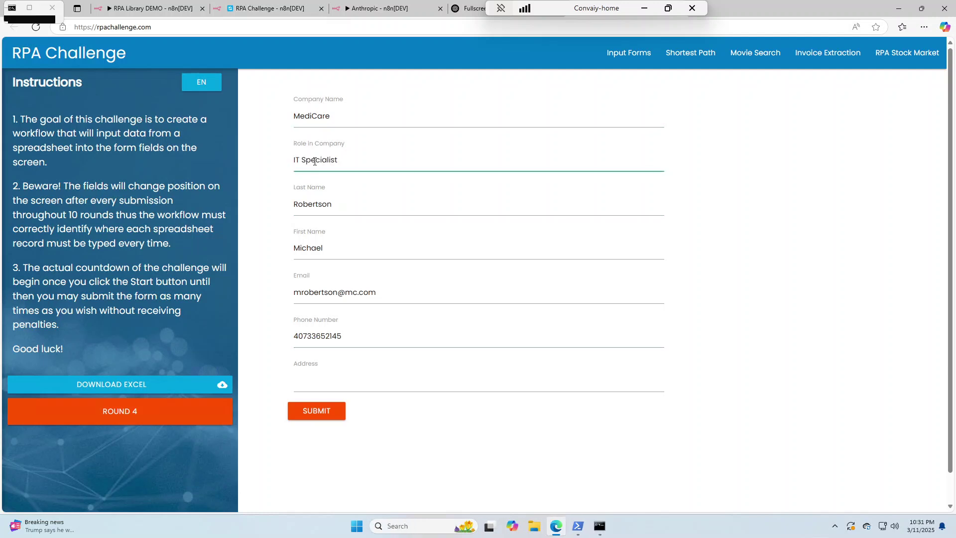
pyautogui.click(314, 381)
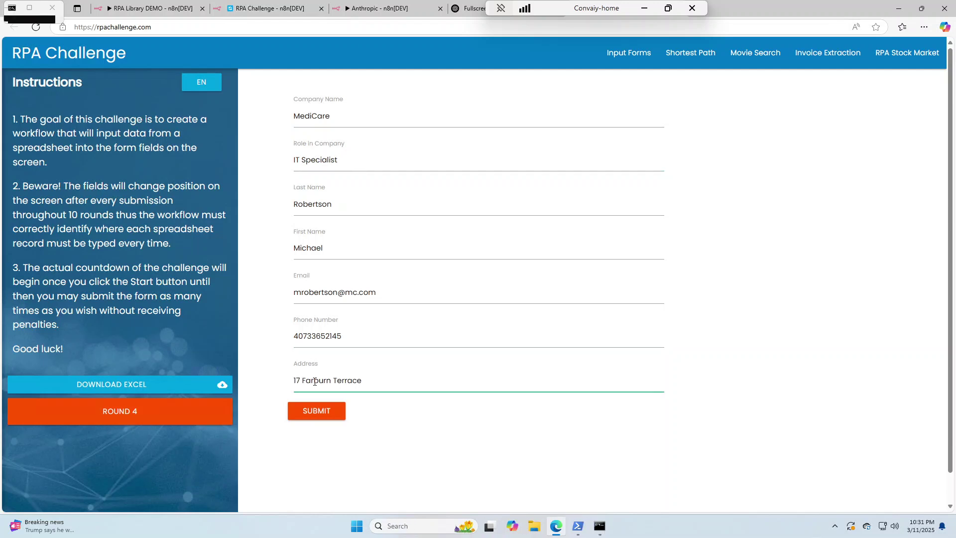
pyautogui.click(317, 411)
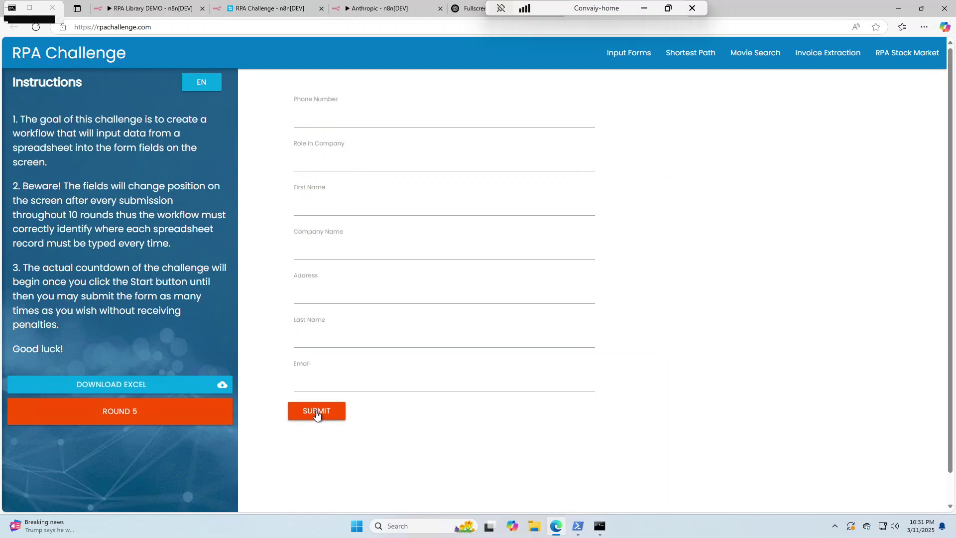
# Enter the fifth record's e-mail address, first name and last name in the Round 5 form
pyautogui.click(315, 382)
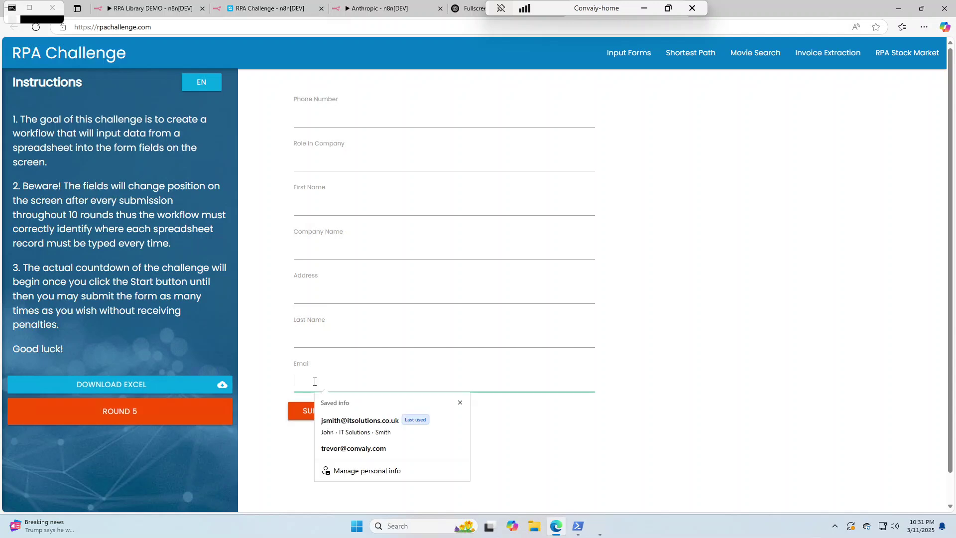
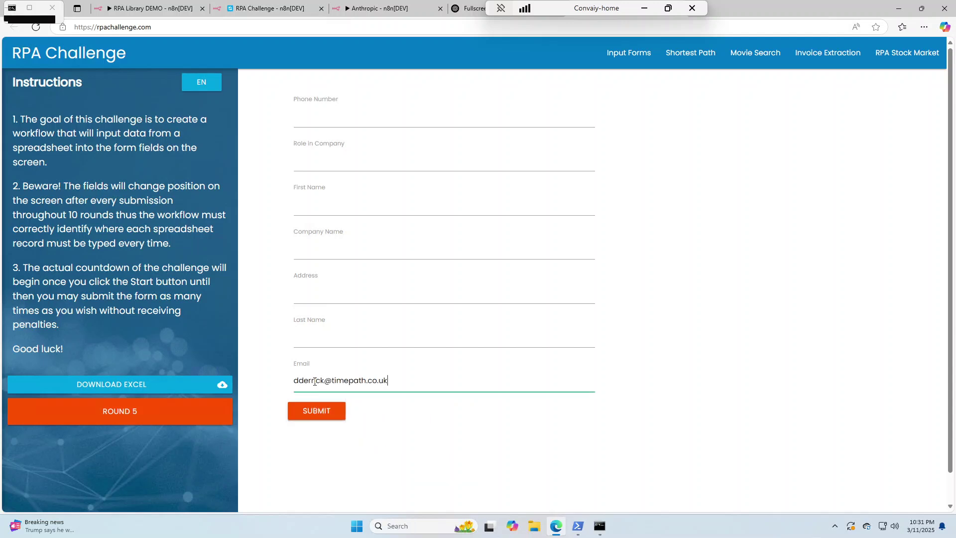
pyautogui.click(315, 205)
pyautogui.write('Doug')
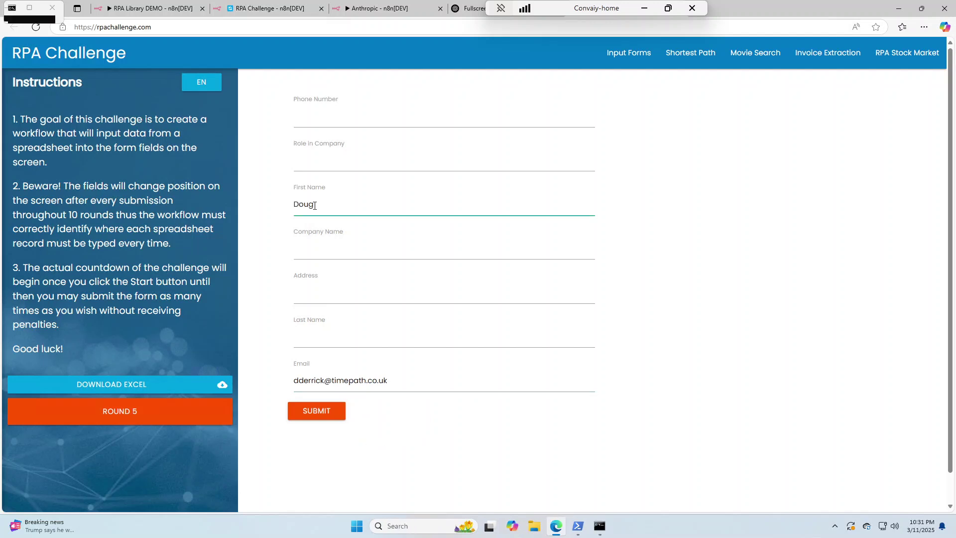
pyautogui.click(315, 337)
pyautogui.write('Derrick')
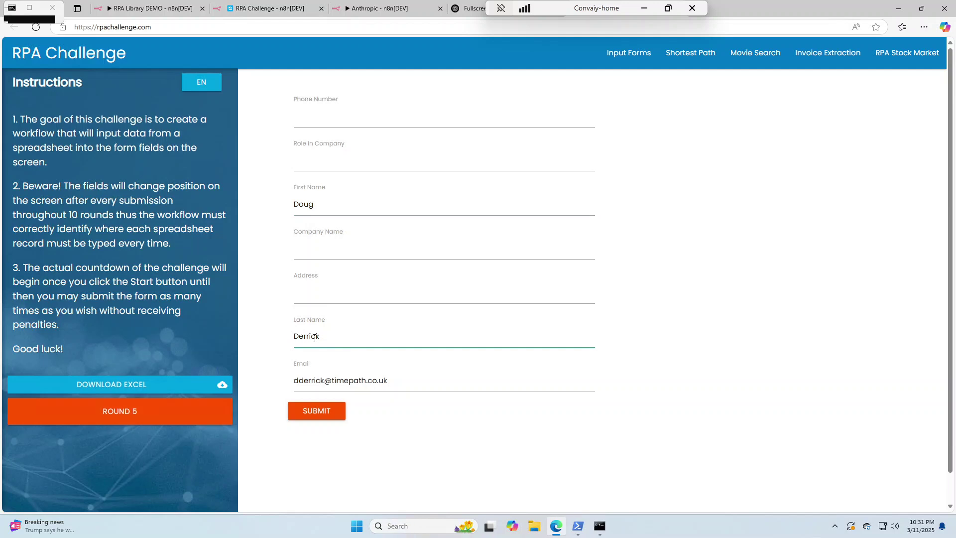
# Fill in company Timepath Inc., the phone number, role Analyst and the address, then submit
pyautogui.click(314, 249)
pyautogui.write('Timepath Inc.')
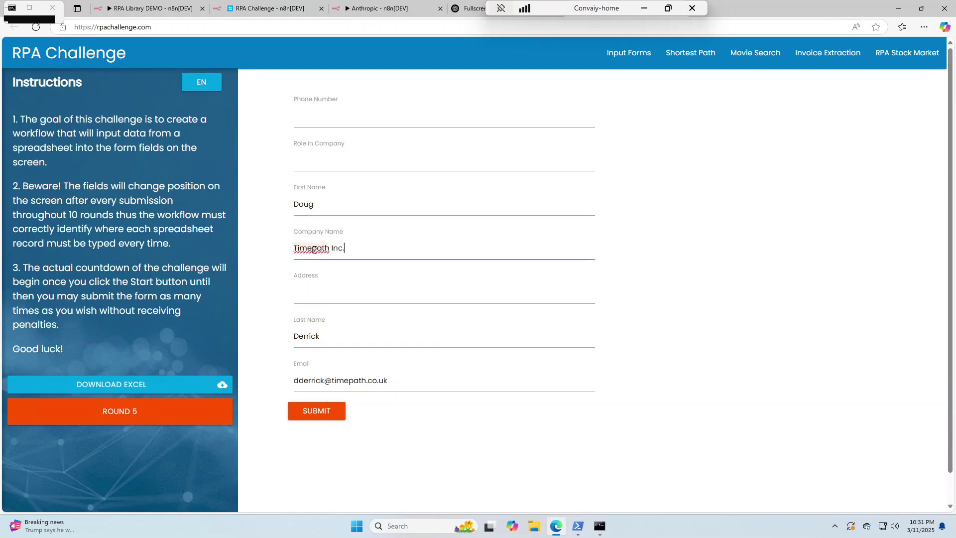
pyautogui.click(314, 117)
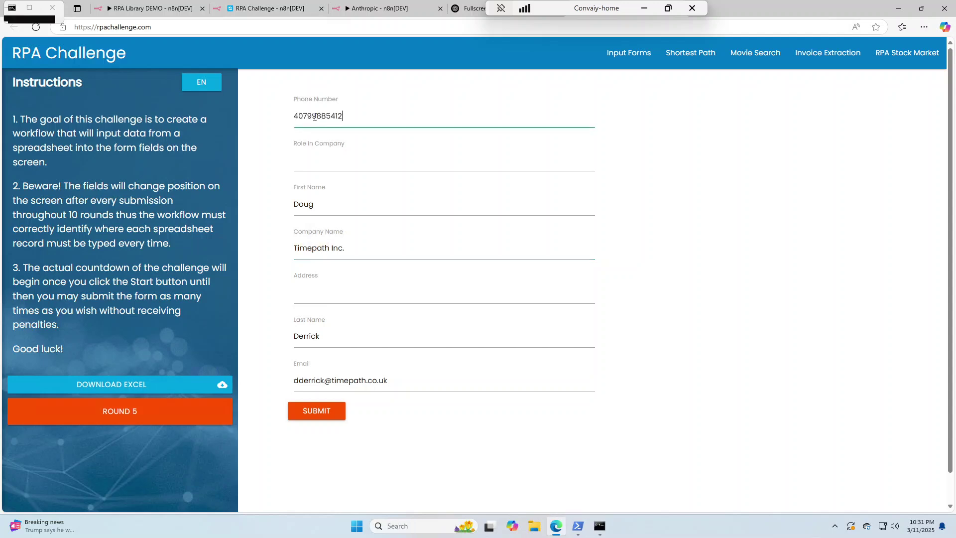
pyautogui.click(315, 161)
pyautogui.write('Analyst')
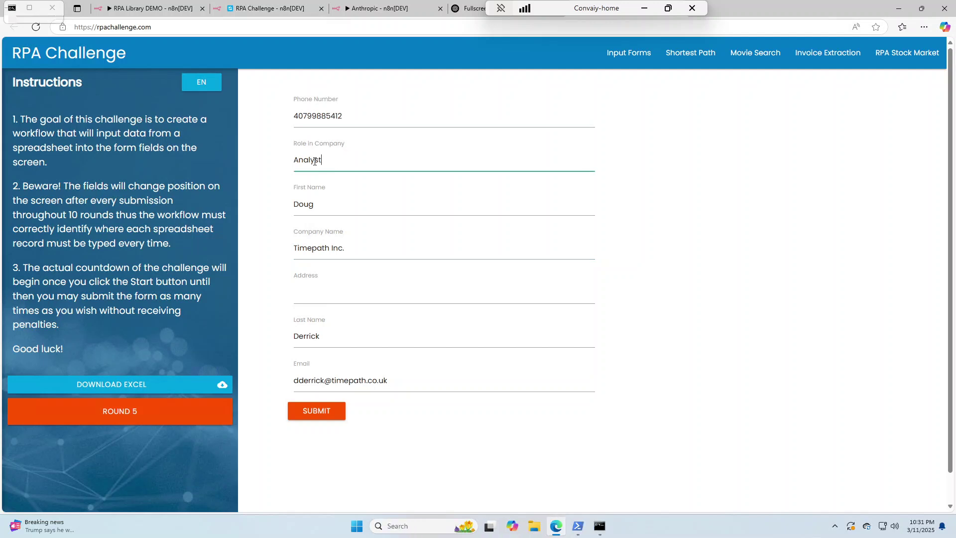
pyautogui.click(315, 293)
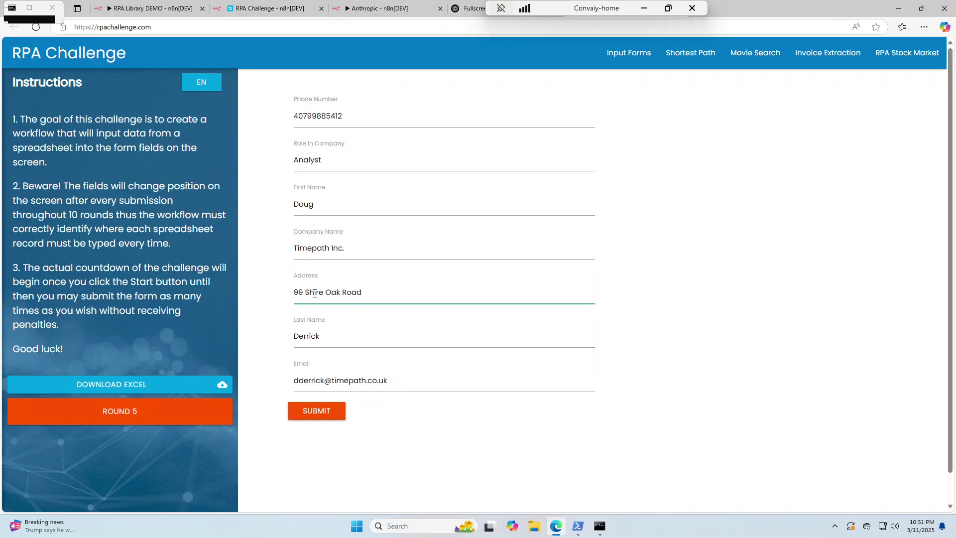
pyautogui.click(317, 411)
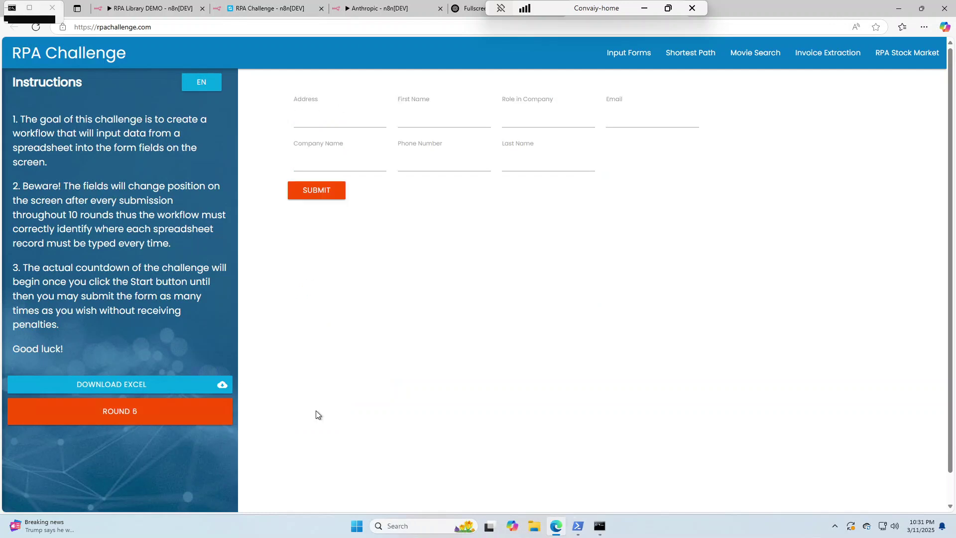
pyautogui.click(269, 8)
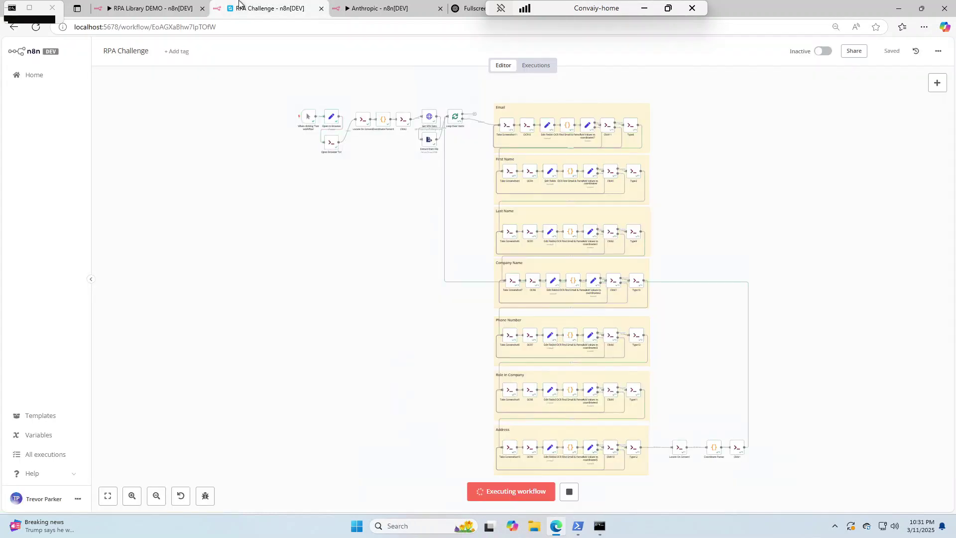
pyautogui.click(569, 492)
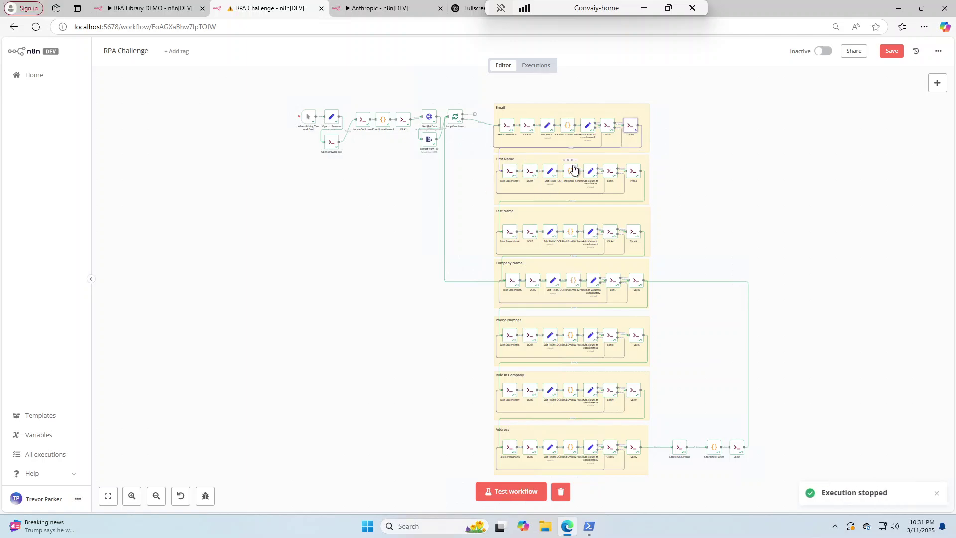
pyautogui.scroll(8, 574, 169)
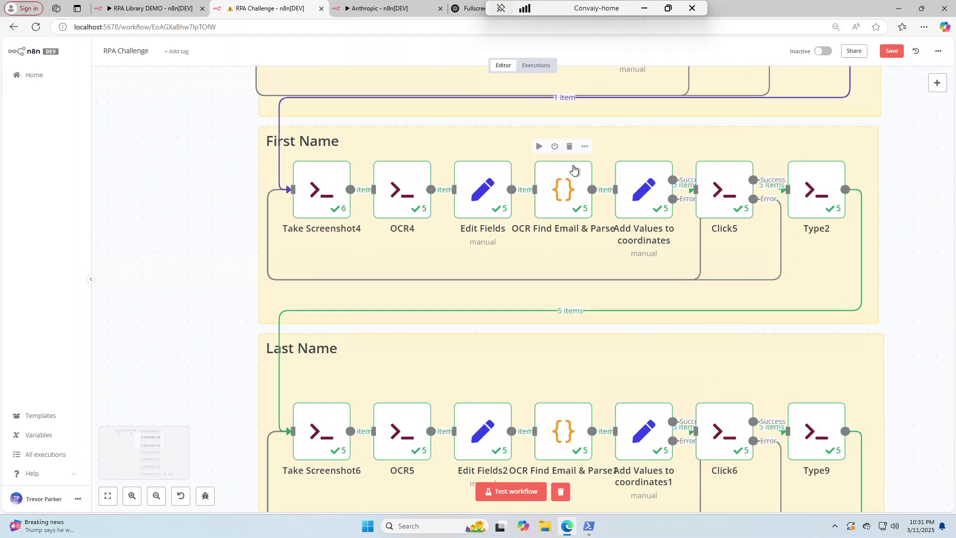
pyautogui.scroll(3, 573, 170)
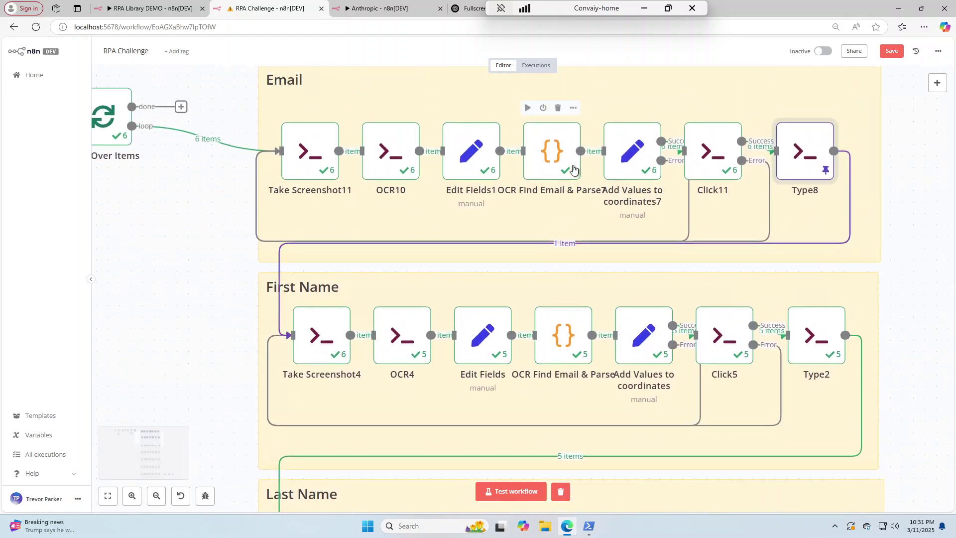
pyautogui.scroll(1, 574, 170)
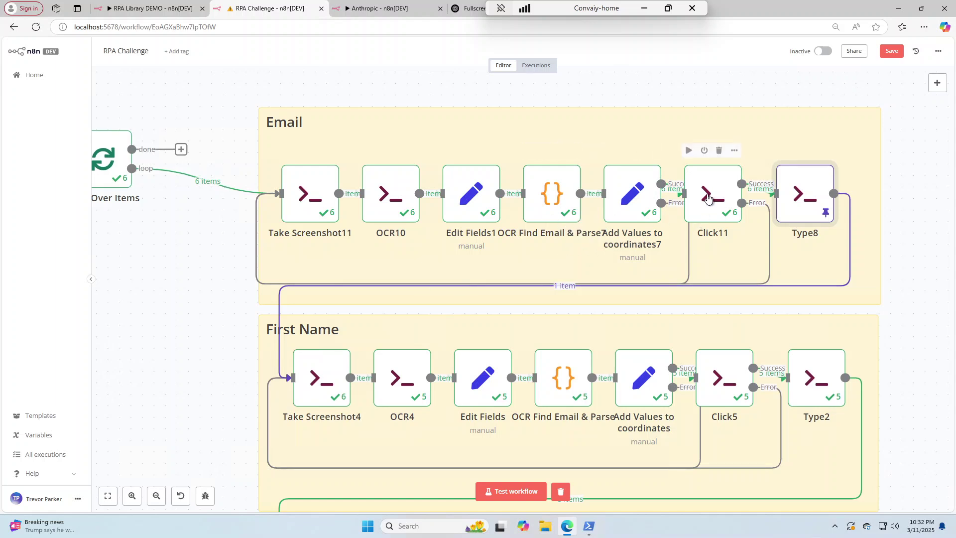
pyautogui.moveTo(249, 188)
pyautogui.hscroll(-15, 248, 188)
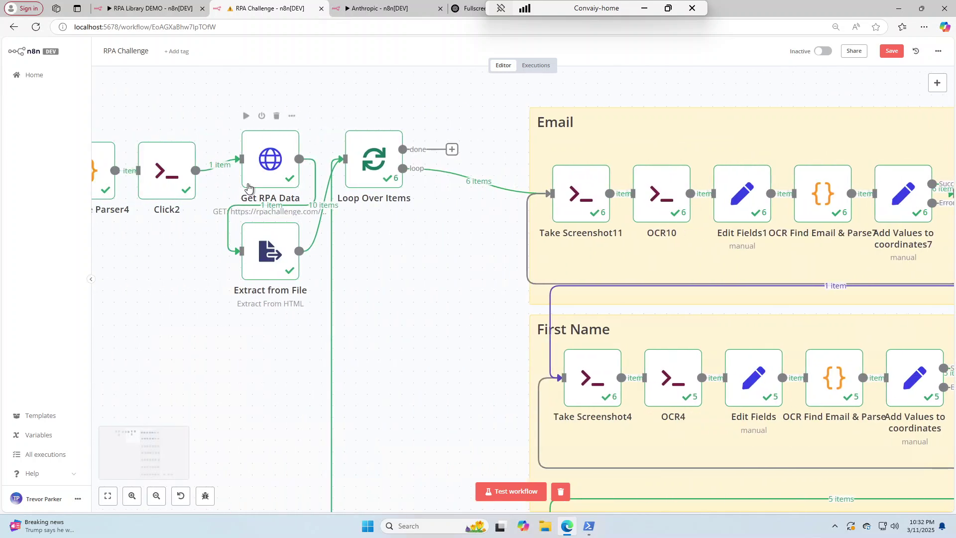
pyautogui.hscroll(-2, 247, 187)
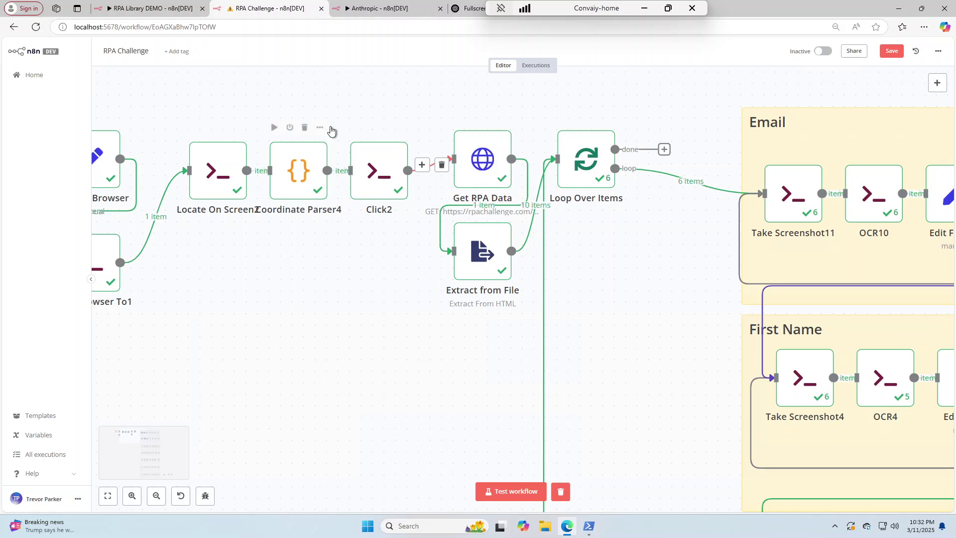
# Switch to the 'Anthropic - n8n[DEV]' workflow tab
pyautogui.click(374, 11)
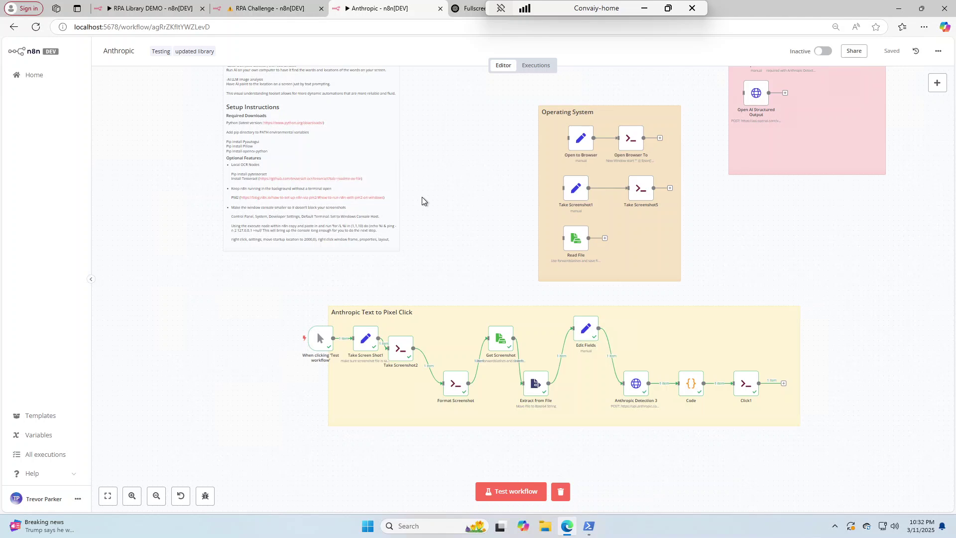
# Launch Spotify from Windows search with 'spot', then minimize its window
pyautogui.press('super')
pyautogui.write('t')
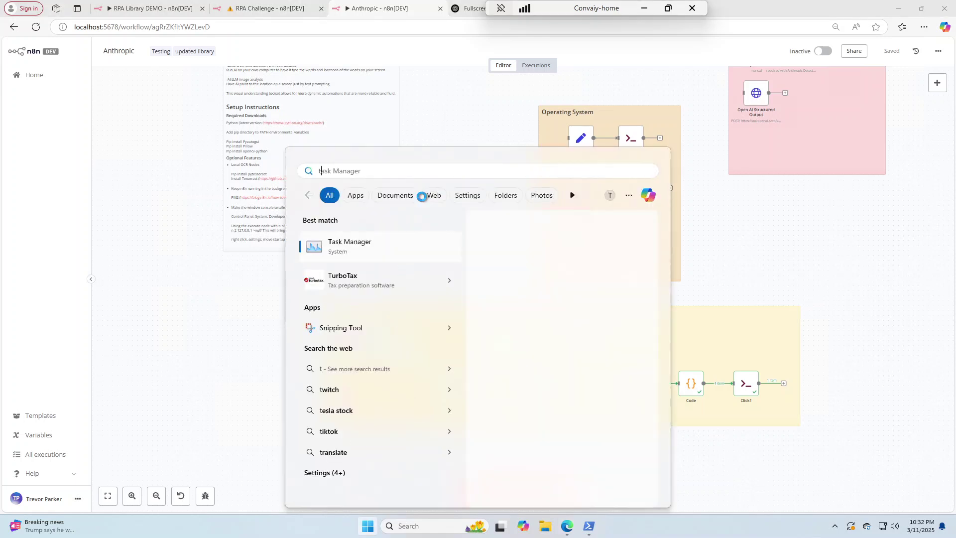
pyautogui.press('BackSpace')
pyautogui.write('spot')
pyautogui.press('Return')
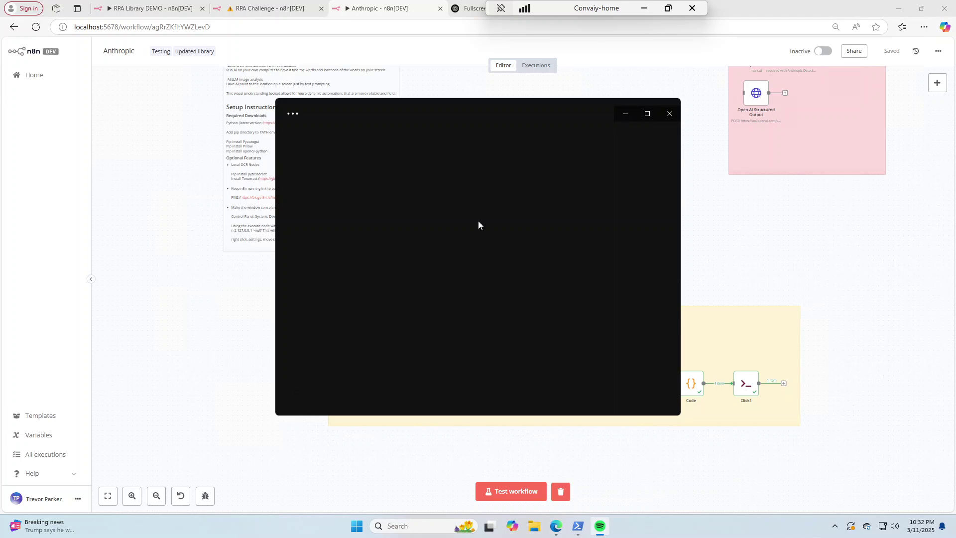
pyautogui.click(630, 115)
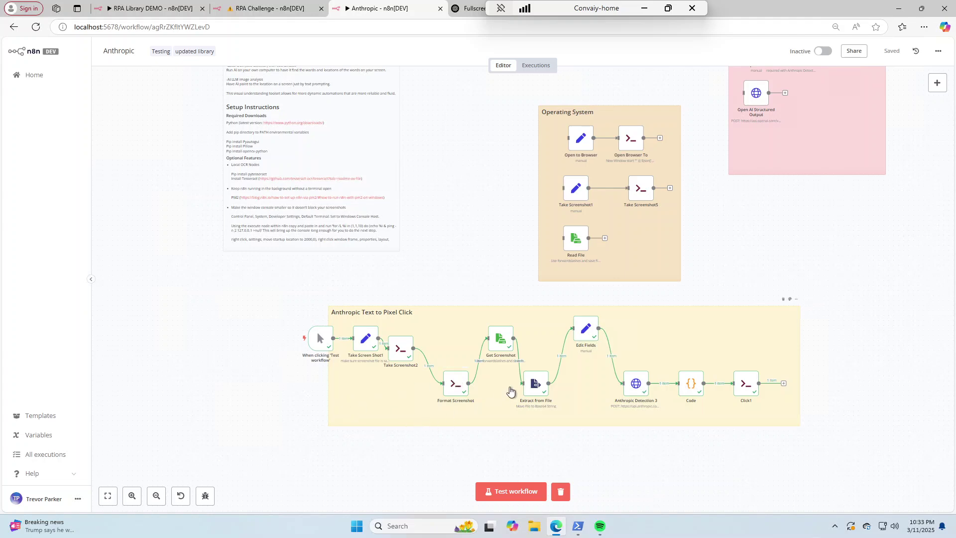
pyautogui.doubleClick(587, 331)
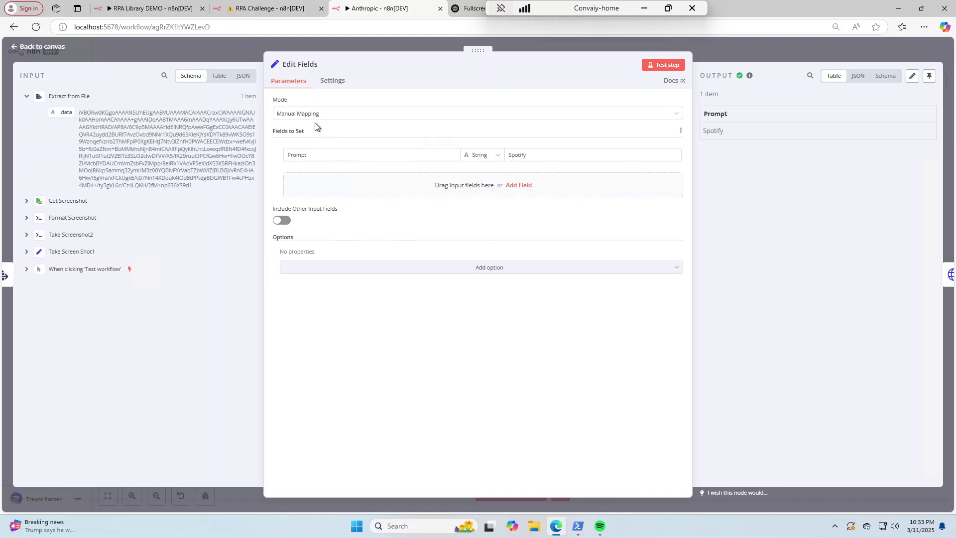
pyautogui.click(548, 151)
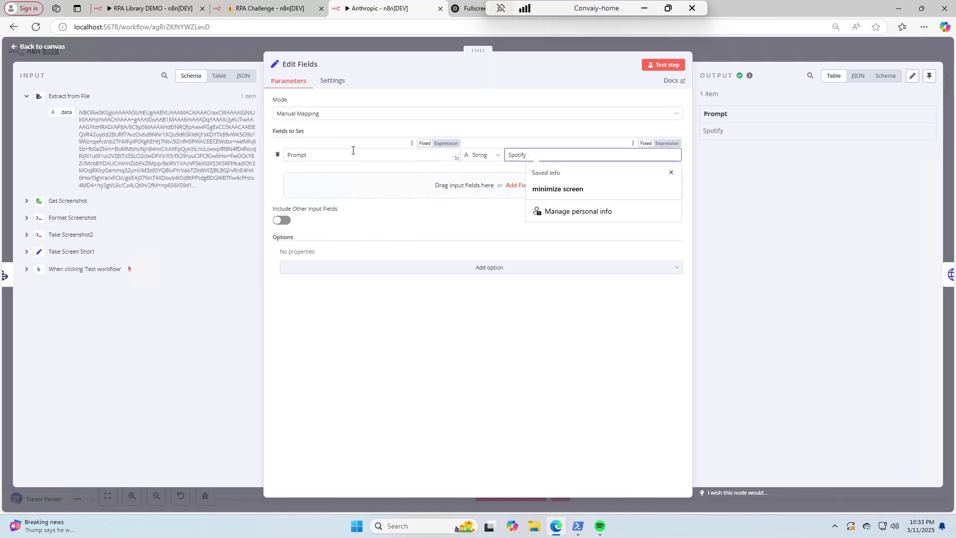
pyautogui.moveTo(533, 153); pyautogui.dragTo(501, 156)
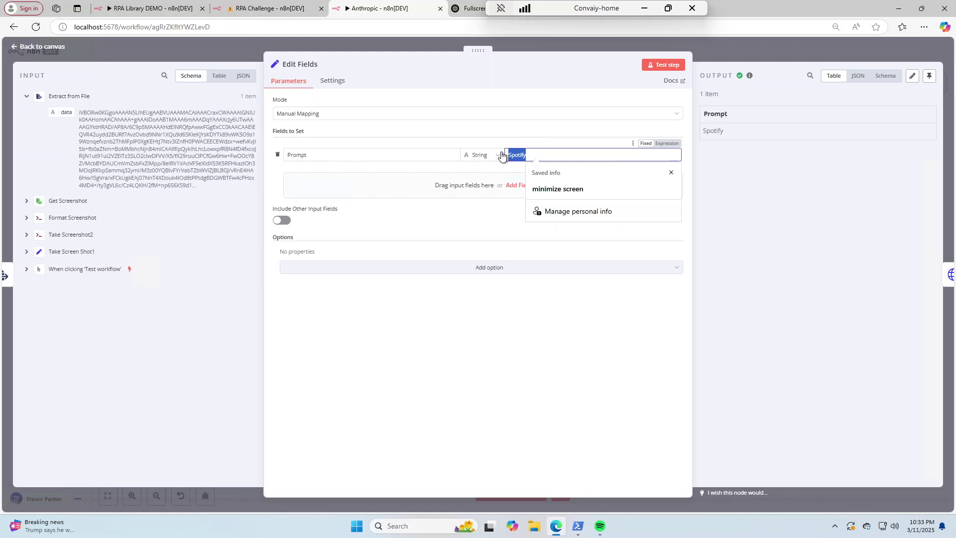
pyautogui.click(731, 53)
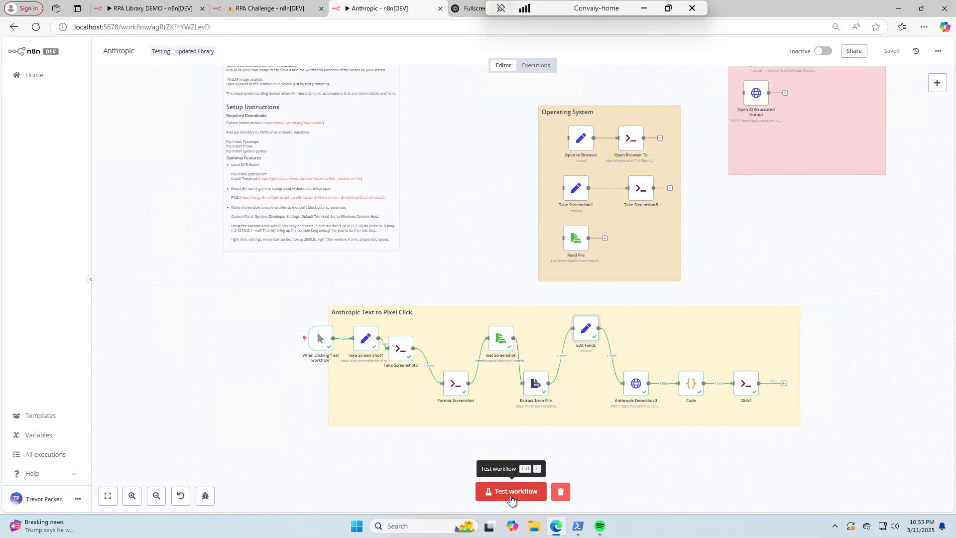
# Run the whole Anthropic workflow, bring up the Spotify window, then minimize it again
pyautogui.click(510, 498)
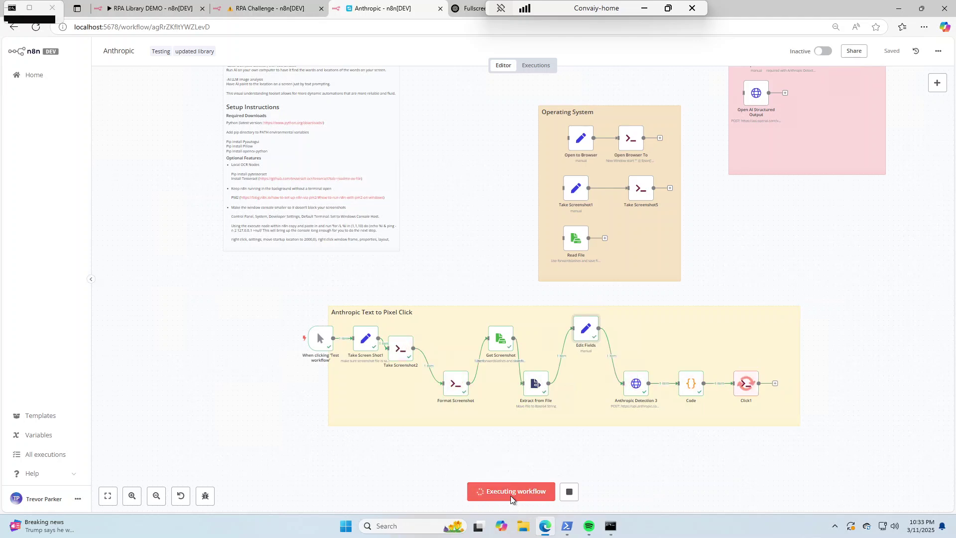
pyautogui.click(589, 526)
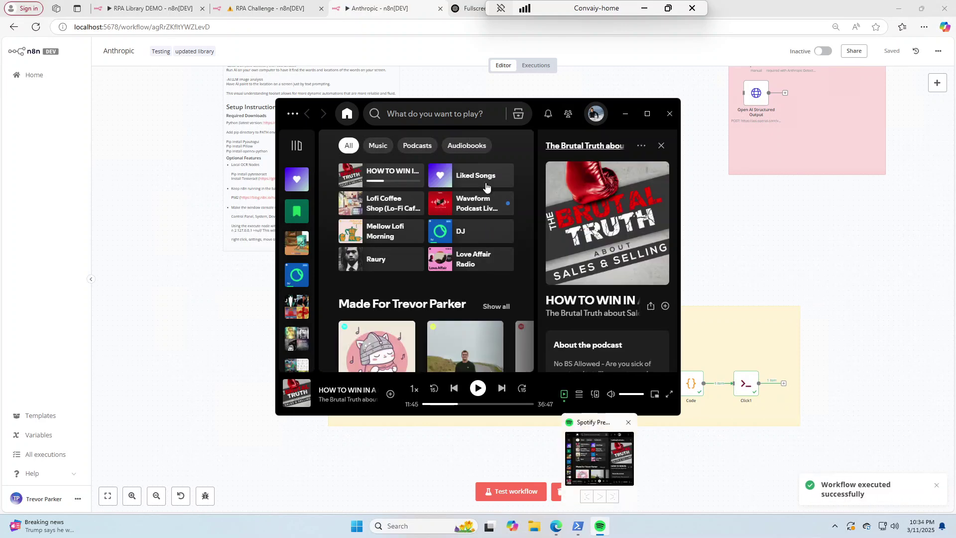
pyautogui.click(623, 115)
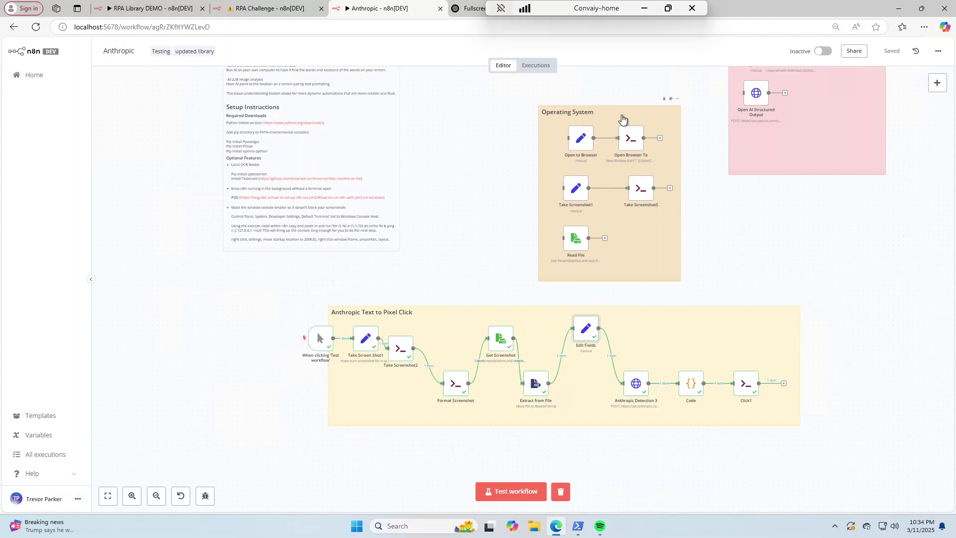
# Return to the RPA Library DEMO workflow and open the Move Mouse node's settings
pyautogui.click(173, 8)
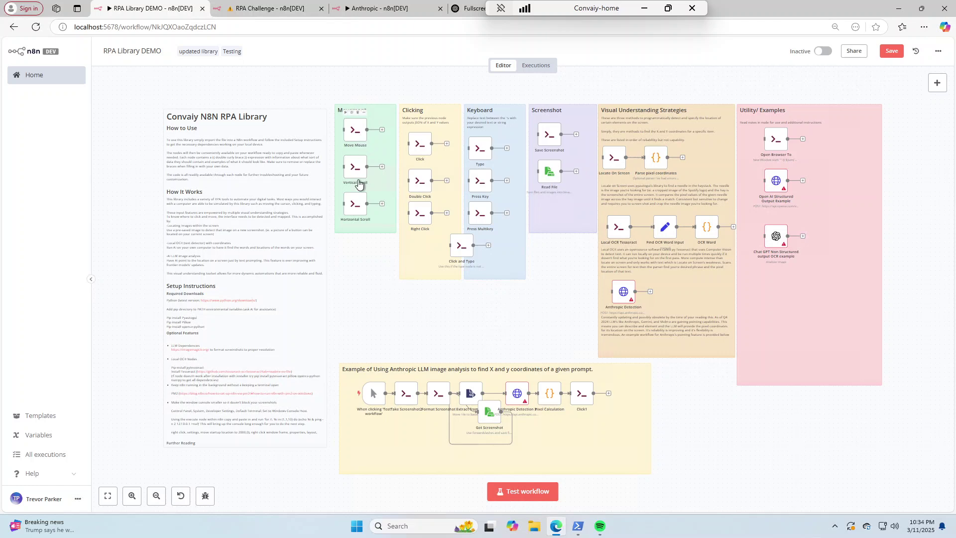
pyautogui.doubleClick(356, 135)
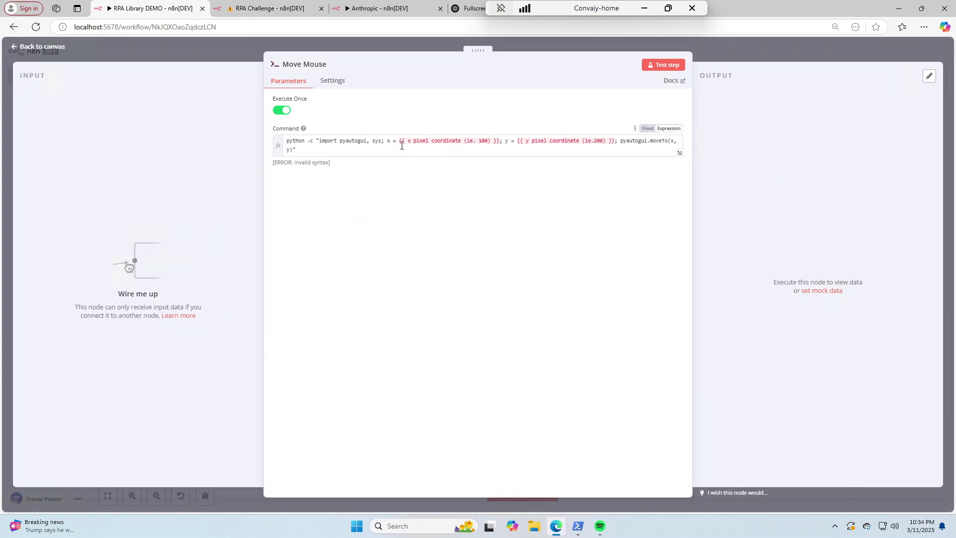
# Replace the x and y placeholder expressions in the Move Mouse command with 100 and 200
pyautogui.hotkey('ctrl', '+')
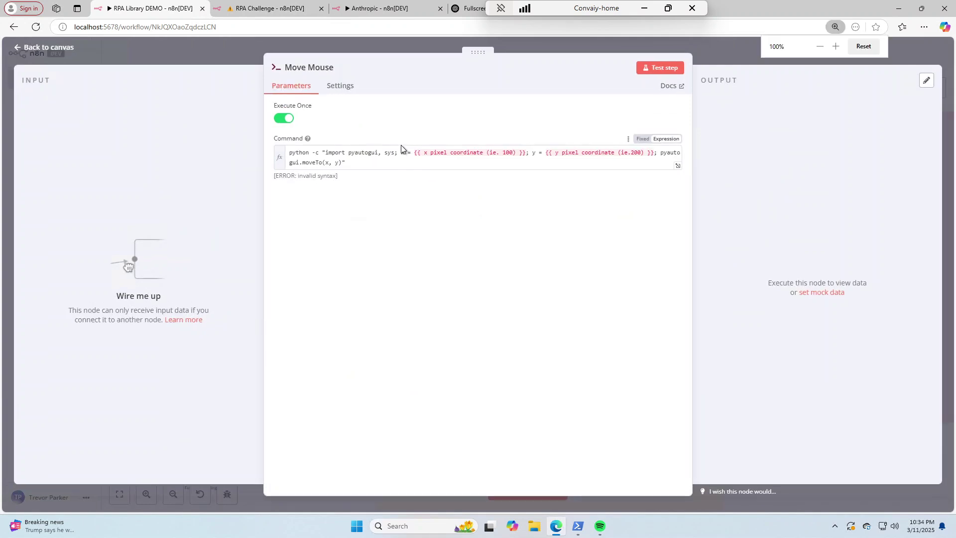
pyautogui.moveTo(414, 154); pyautogui.dragTo(523, 156)
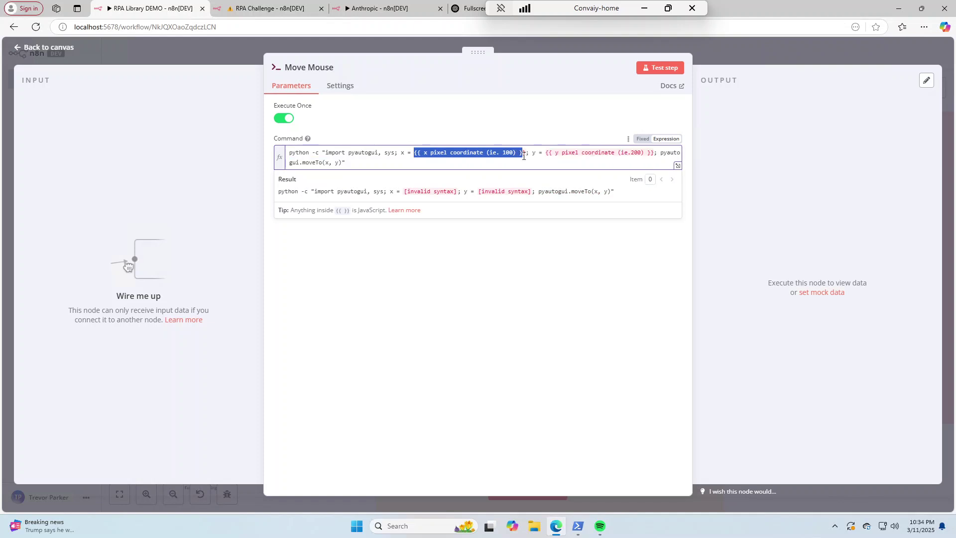
pyautogui.moveTo(523, 156); pyautogui.dragTo(416, 155)
pyautogui.click(527, 152)
pyautogui.write('100')
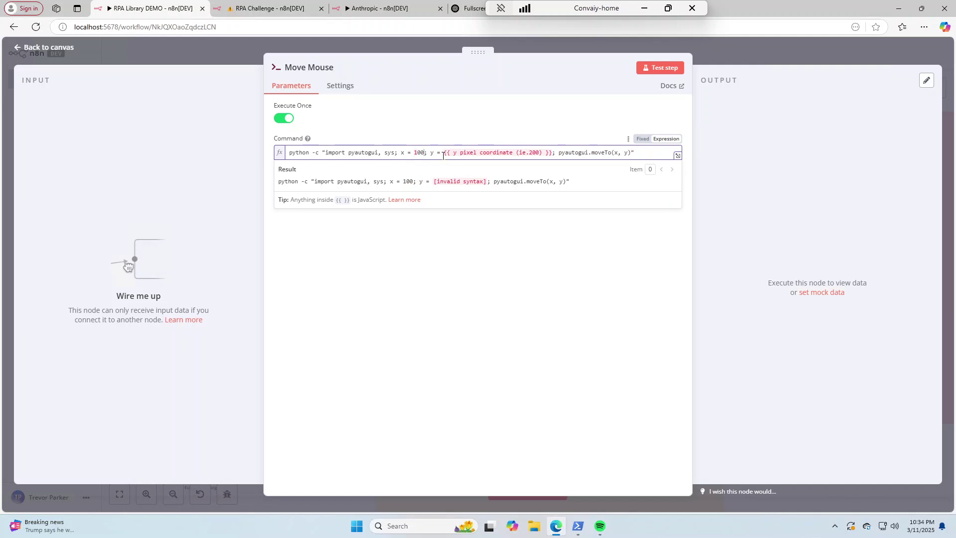
pyautogui.moveTo(443, 155); pyautogui.dragTo(552, 154)
pyautogui.write('200')
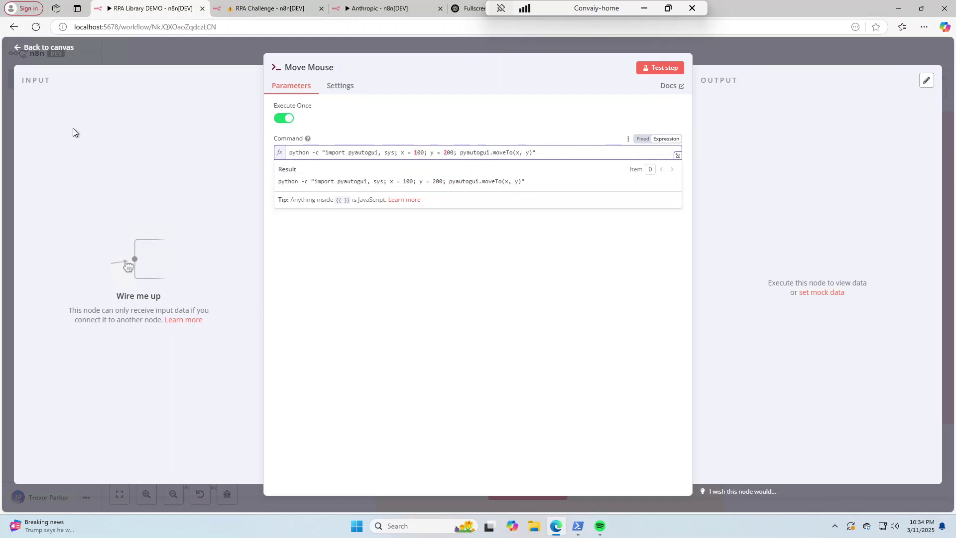
# Test-run the Move Mouse node, getting exit code 0 with empty stderr and stdout
pyautogui.click(655, 68)
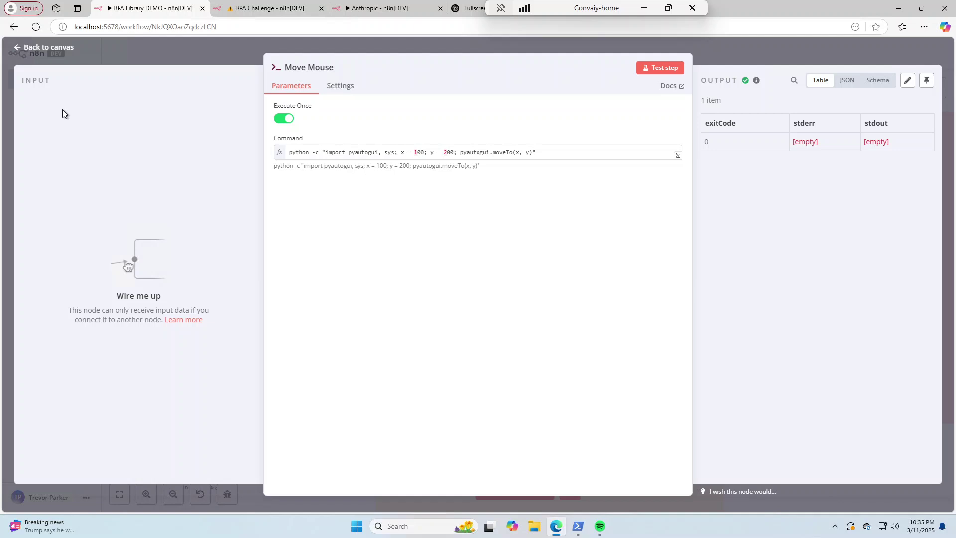
pyautogui.click(47, 46)
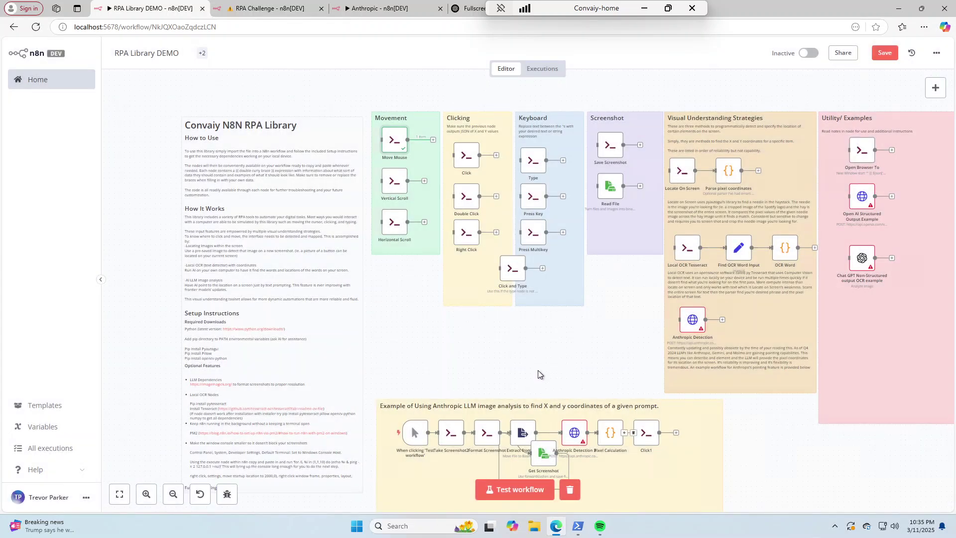
pyautogui.scroll(-2, 537, 370)
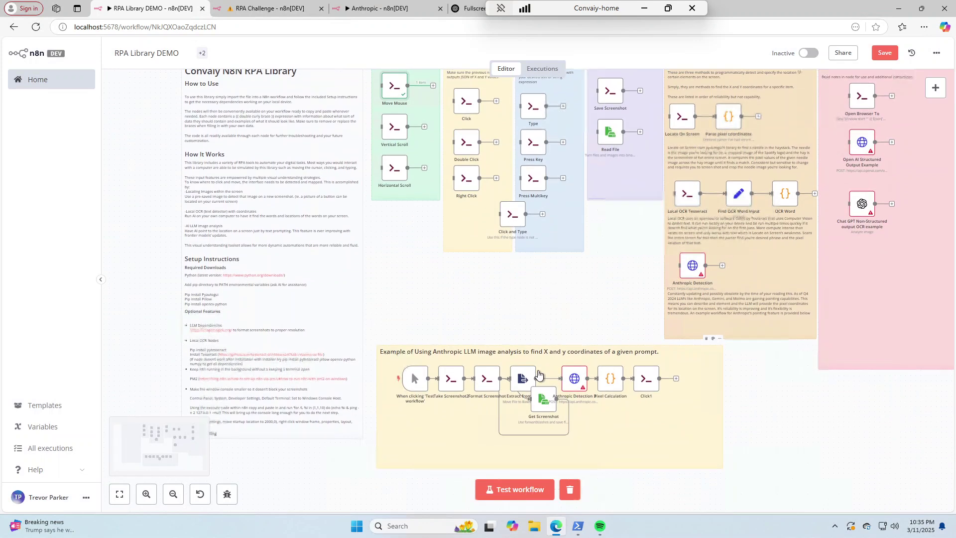
pyautogui.scroll(2, 537, 374)
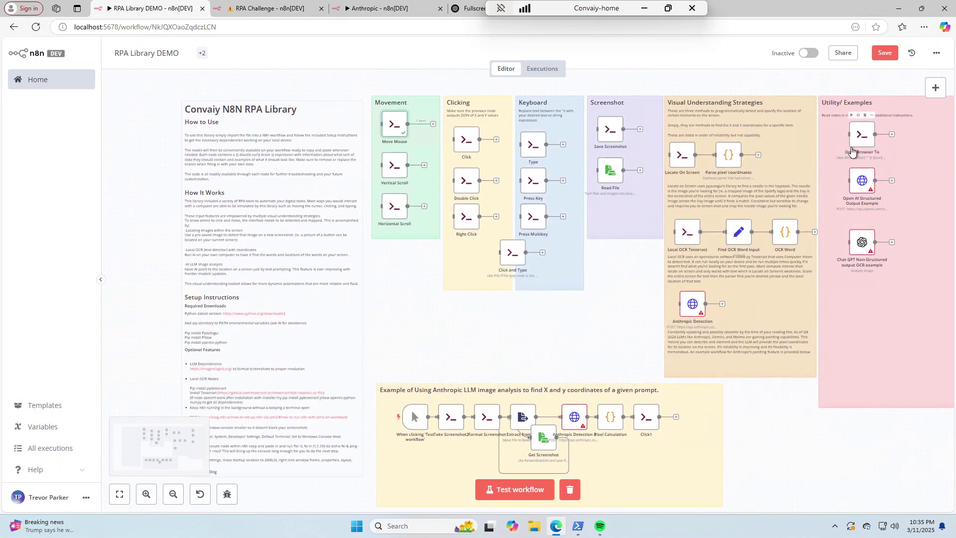
pyautogui.hscroll(1, 852, 151)
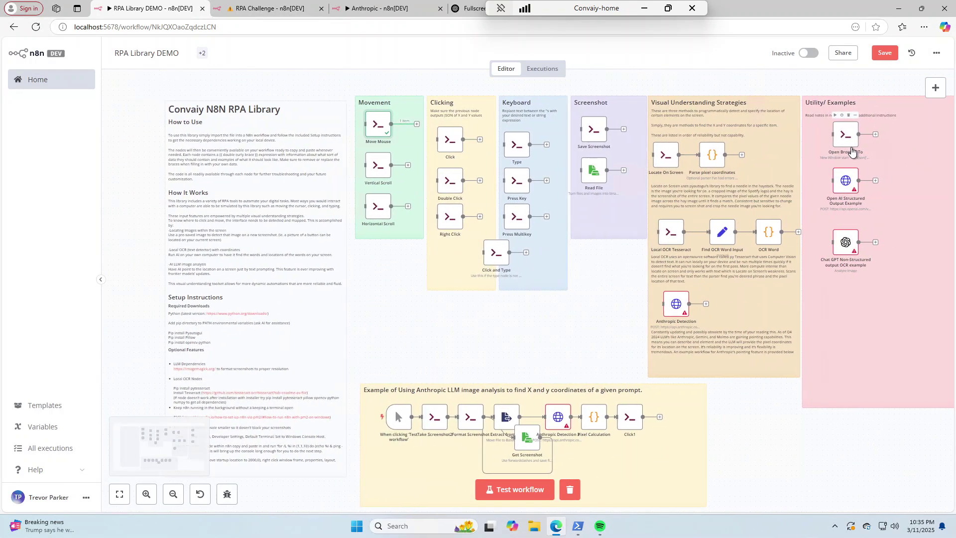
pyautogui.hscroll(3, 791, 155)
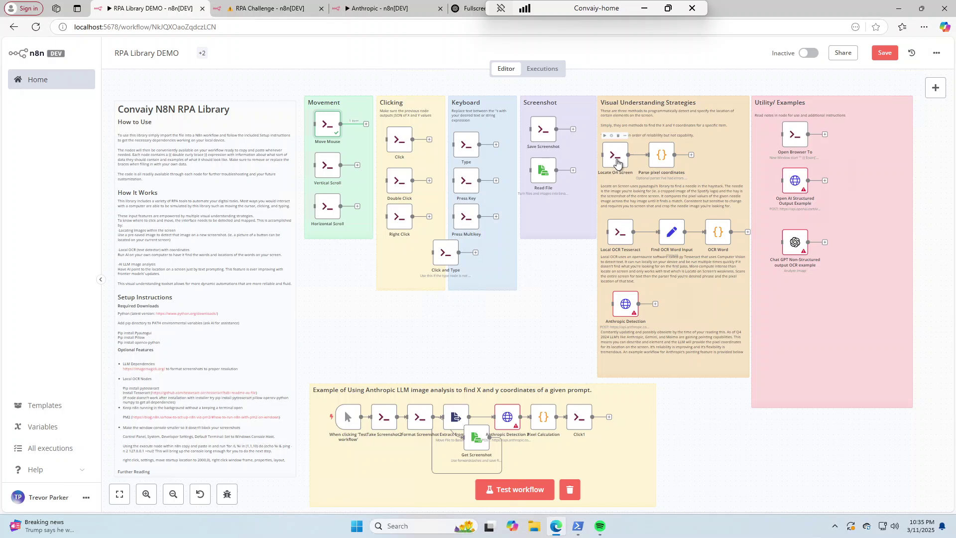
pyautogui.scroll(5, 664, 163)
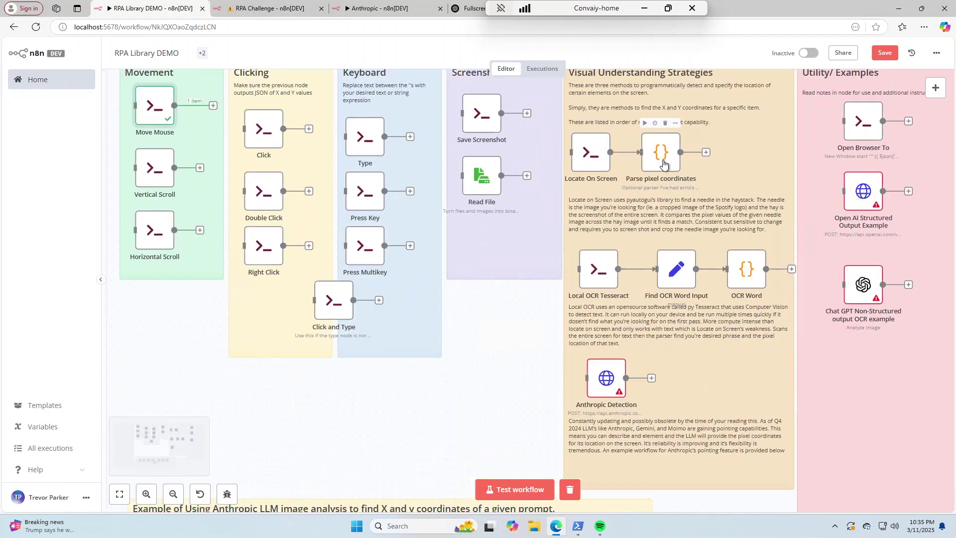
pyautogui.scroll(5, 663, 164)
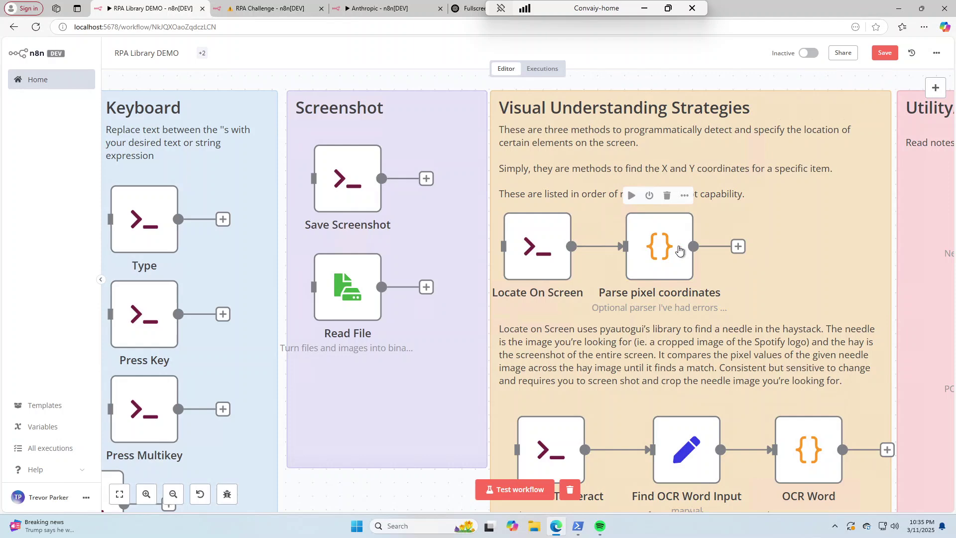
pyautogui.scroll(-5, 679, 249)
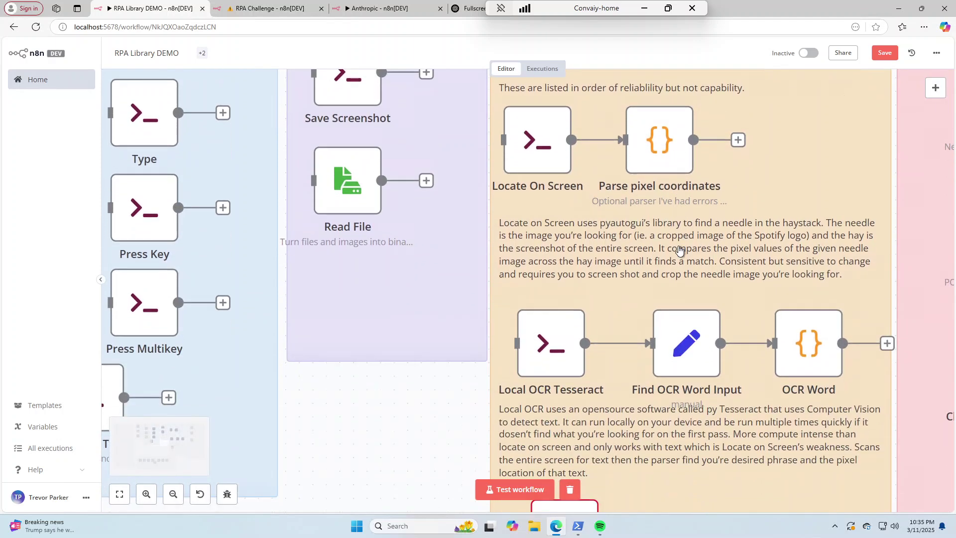
pyautogui.scroll(-5, 680, 249)
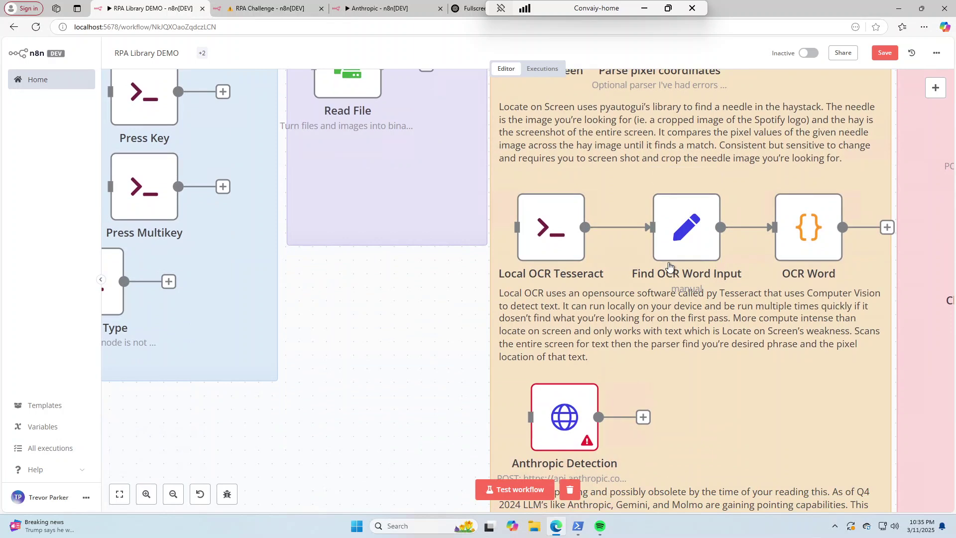
pyautogui.moveTo(566, 277)
pyautogui.scroll(-3, 702, 276)
pyautogui.scroll(-4, 703, 276)
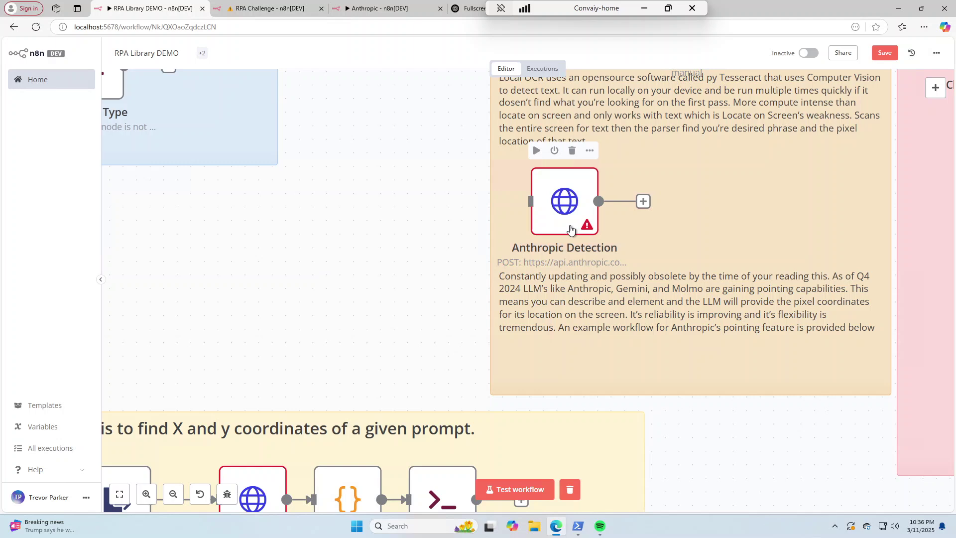
pyautogui.scroll(-2, 571, 228)
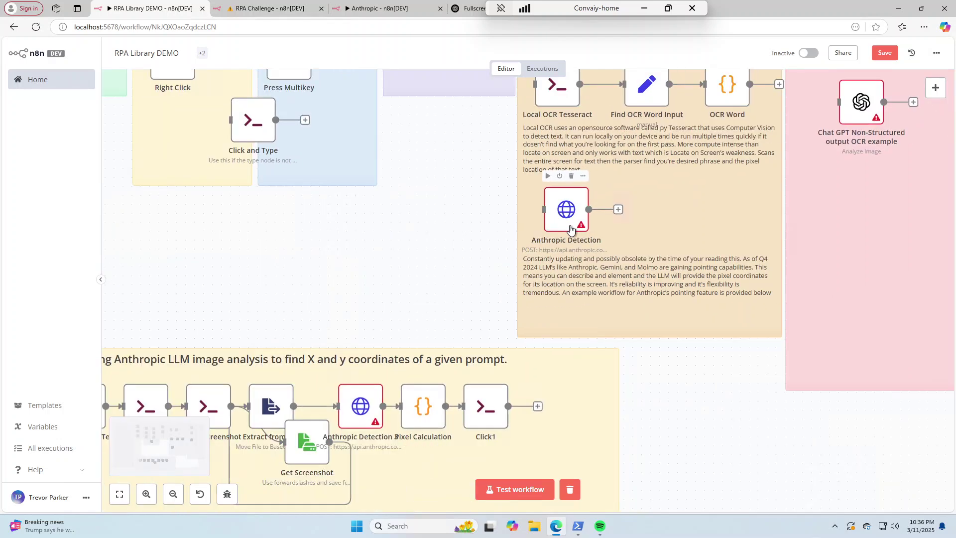
pyautogui.scroll(2, 627, 243)
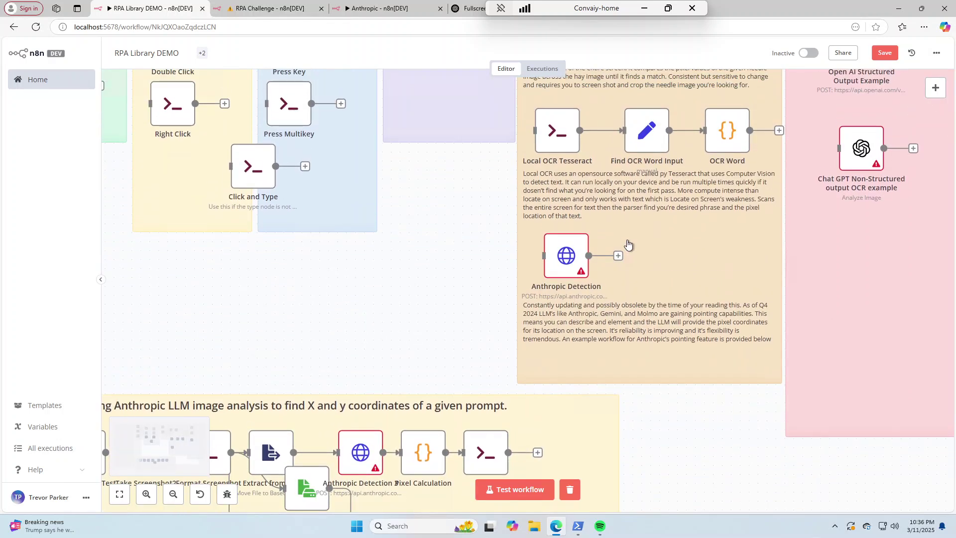
pyautogui.scroll(3, 628, 244)
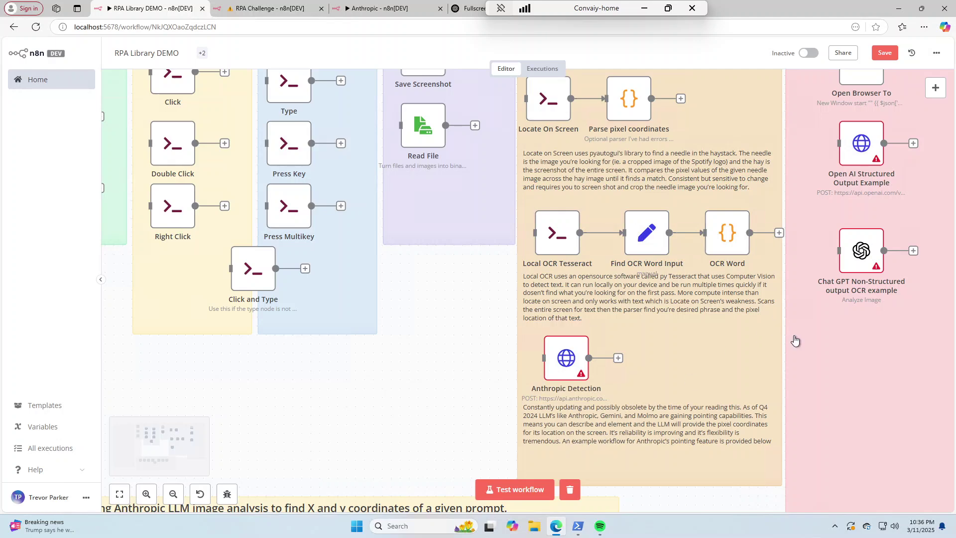
pyautogui.hscroll(1, 795, 341)
pyautogui.hscroll(6, 795, 340)
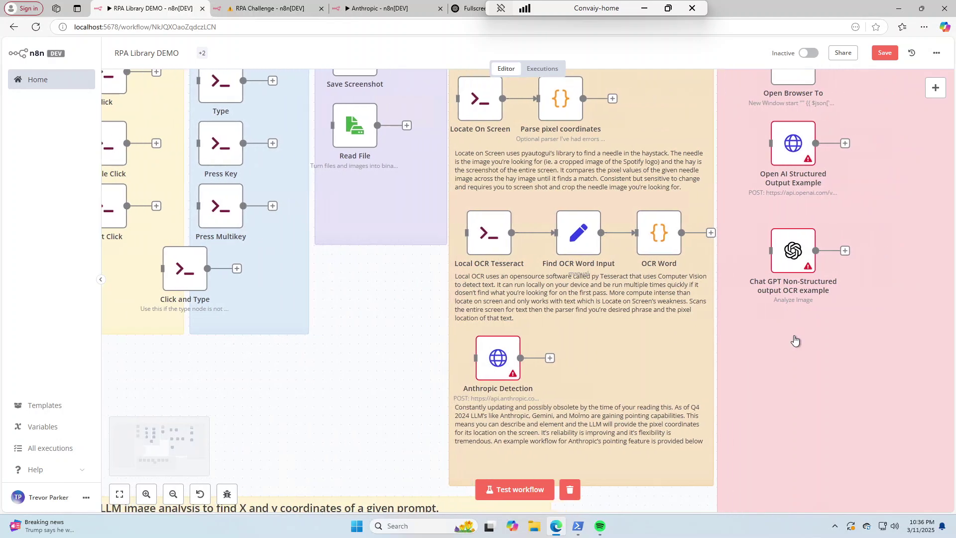
pyautogui.hscroll(2, 795, 340)
pyautogui.scroll(5, 794, 341)
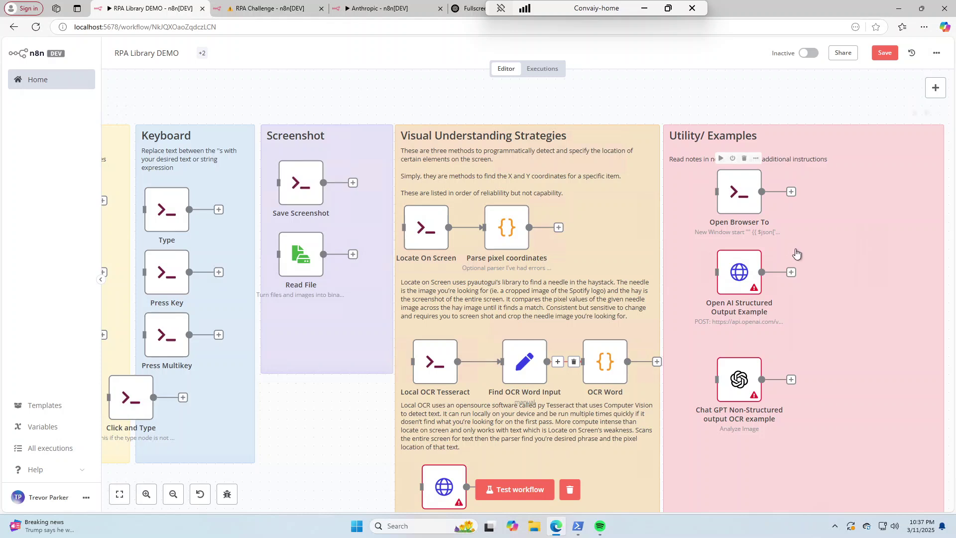
pyautogui.scroll(-3, 802, 250)
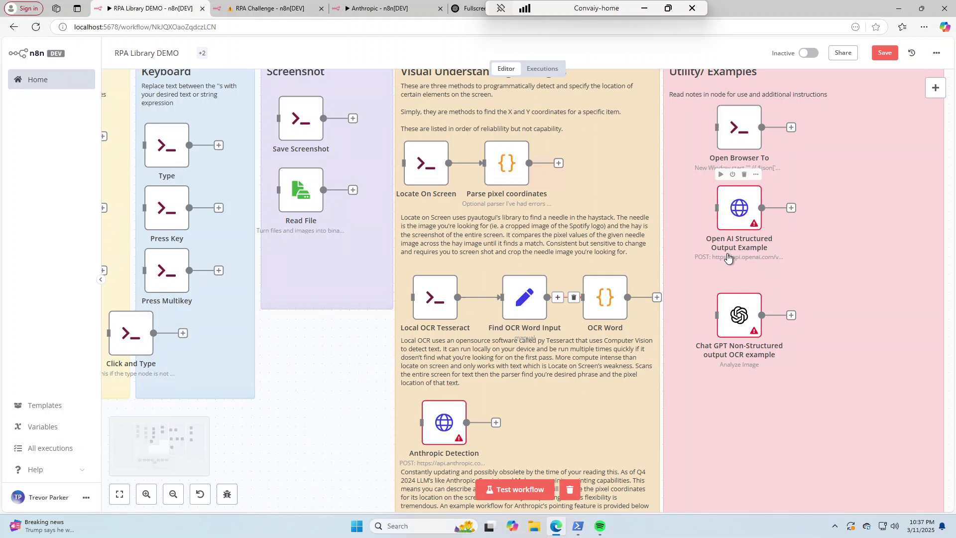
pyautogui.scroll(-3, 758, 243)
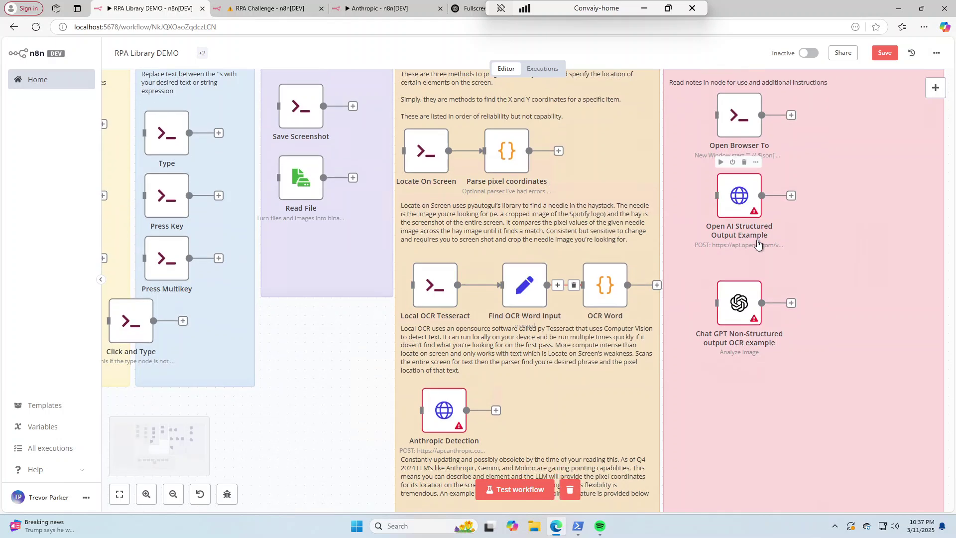
pyautogui.scroll(-2, 758, 243)
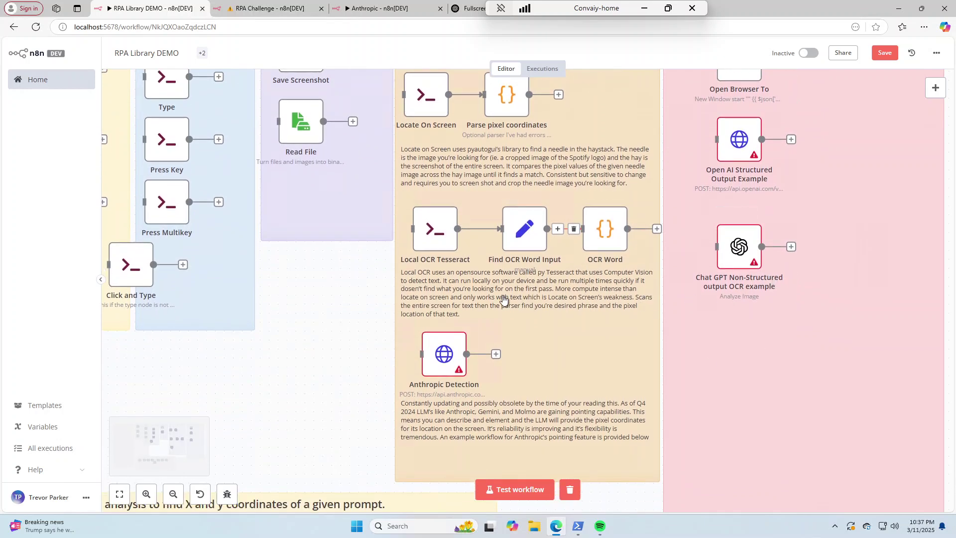
pyautogui.keyDown('ctrl'); pyautogui.scroll(-2, 503, 298); pyautogui.keyUp('ctrl')
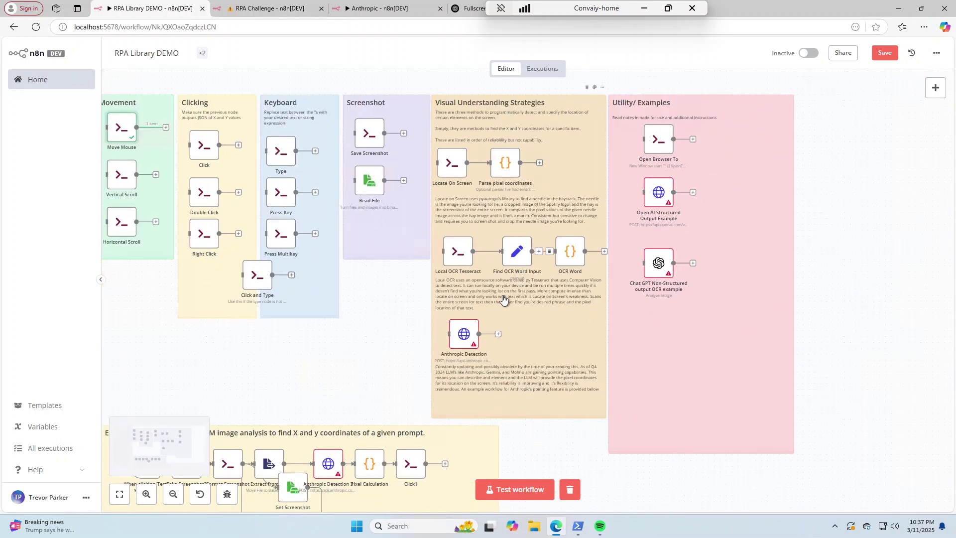
pyautogui.keyDown('ctrl'); pyautogui.scroll(-3, 503, 298); pyautogui.keyUp('ctrl')
pyautogui.scroll(2, 503, 298)
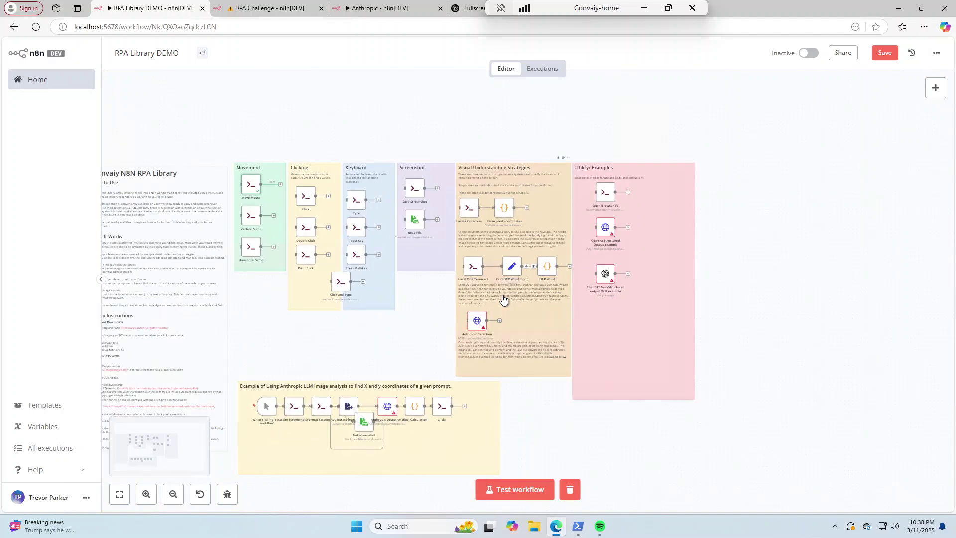
pyautogui.hscroll(-5, 502, 298)
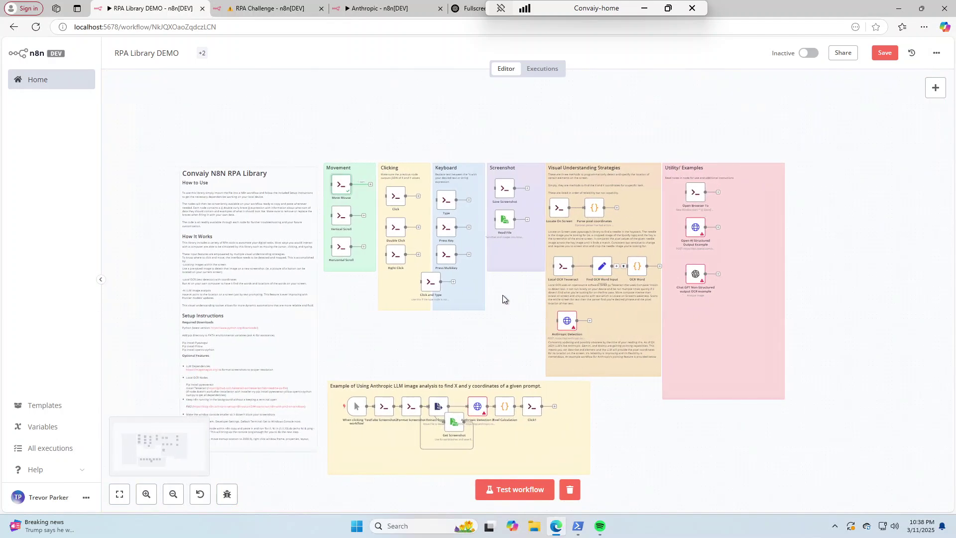
pyautogui.scroll(7, 230, 284)
pyautogui.hscroll(-5, 231, 285)
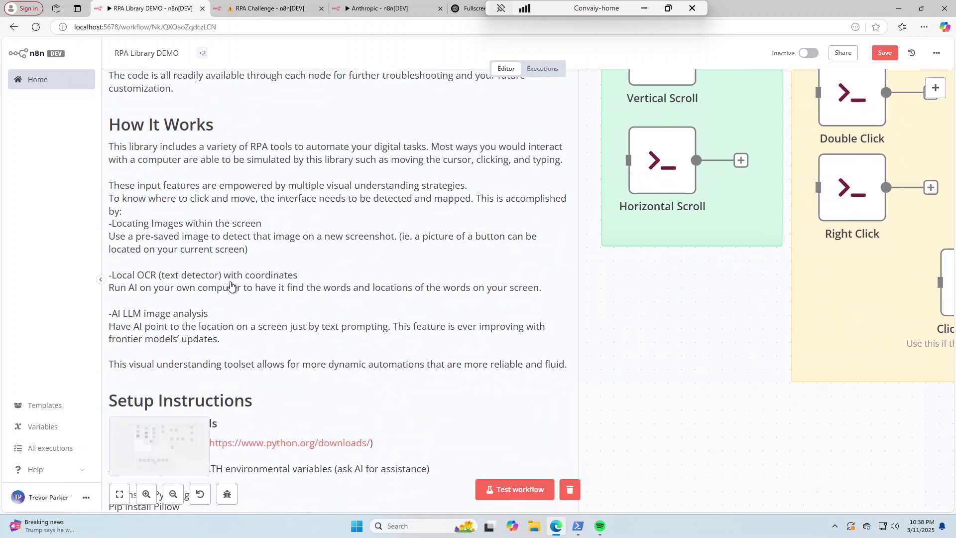
pyautogui.hscroll(-2, 239, 279)
pyautogui.scroll(-3, 341, 279)
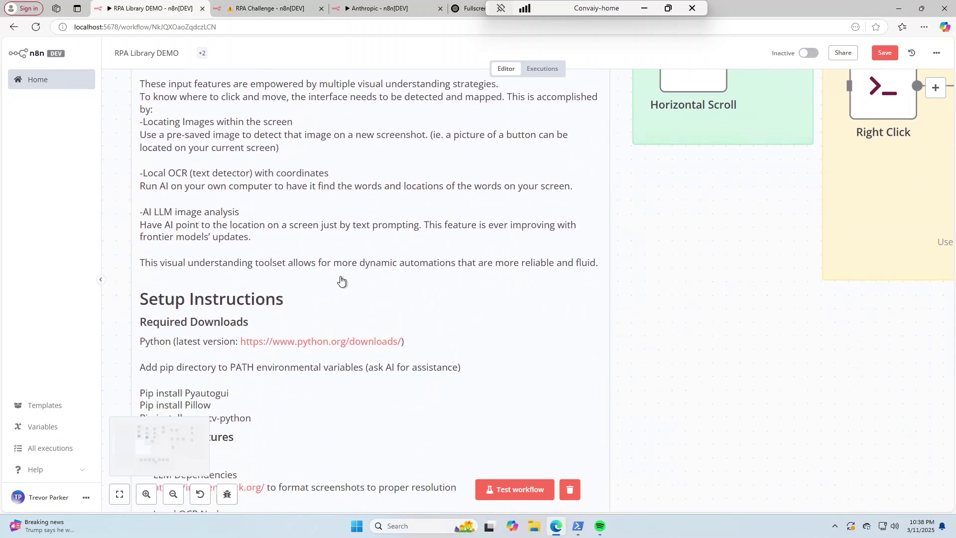
pyautogui.scroll(-5, 341, 280)
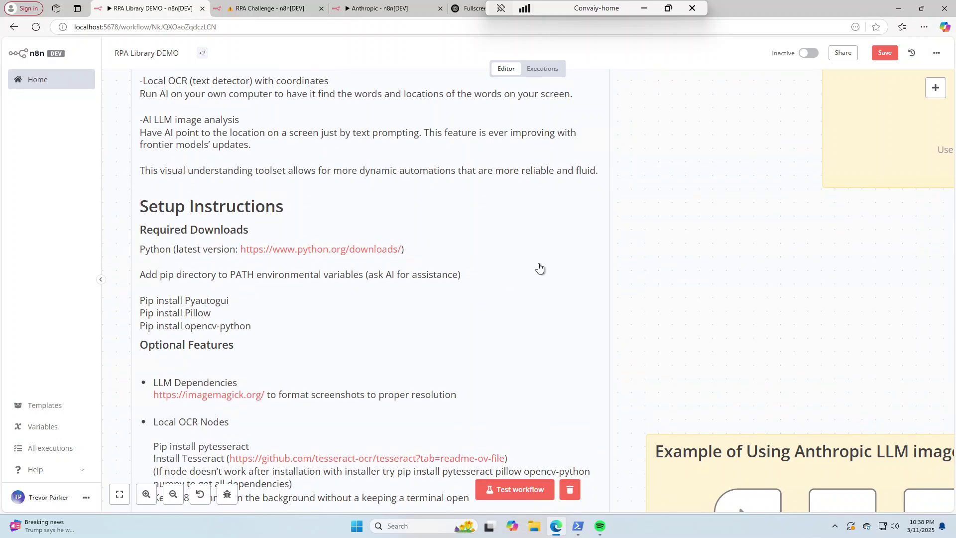
pyautogui.scroll(-5, 540, 268)
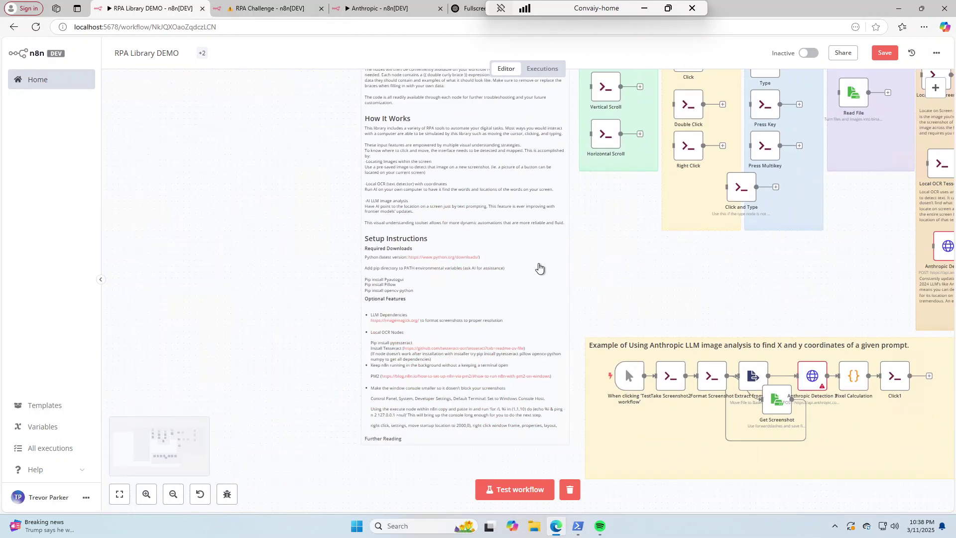
pyautogui.hscroll(3, 728, 264)
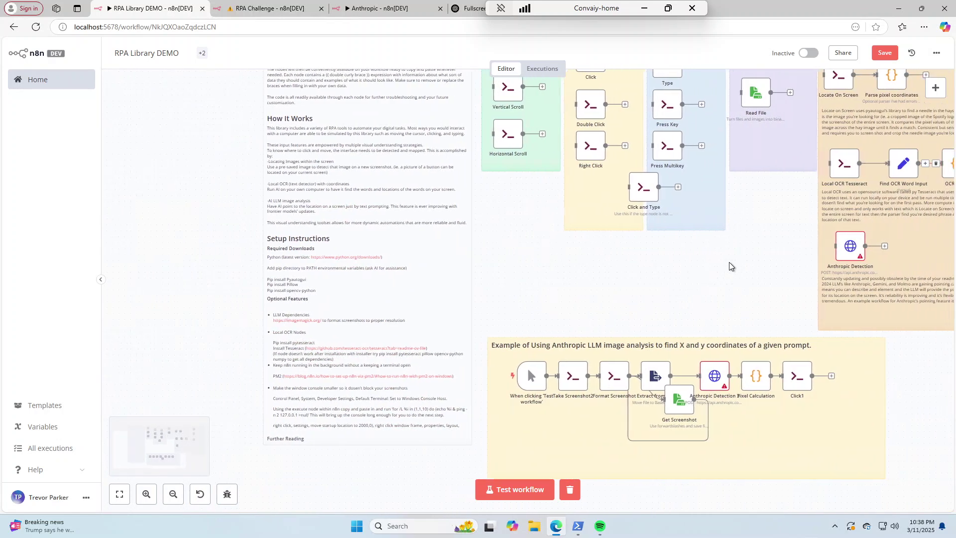
pyautogui.hscroll(4, 729, 263)
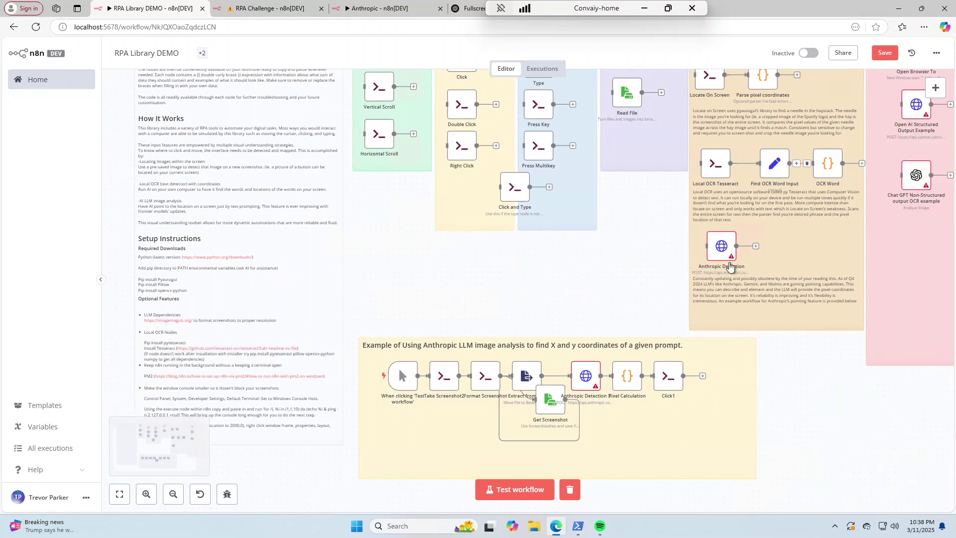